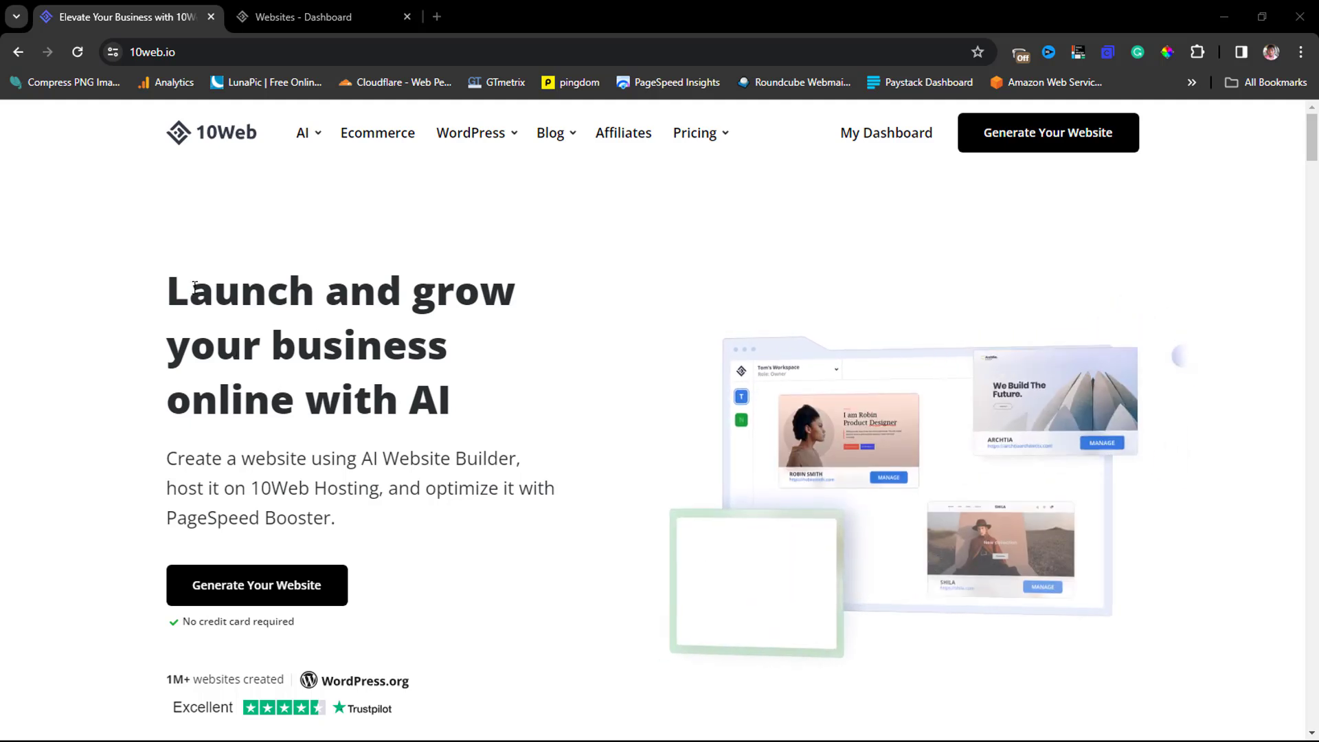
Scroll past the free AI tools on the 10Web home page and open the Pricing dropdown
{"action": "scroll", "coordinate": [447, 332], "scroll_direction": "down", "scroll_amount": 5}
{"action": "scroll", "coordinate": [446, 332], "scroll_direction": "down", "scroll_amount": 5}
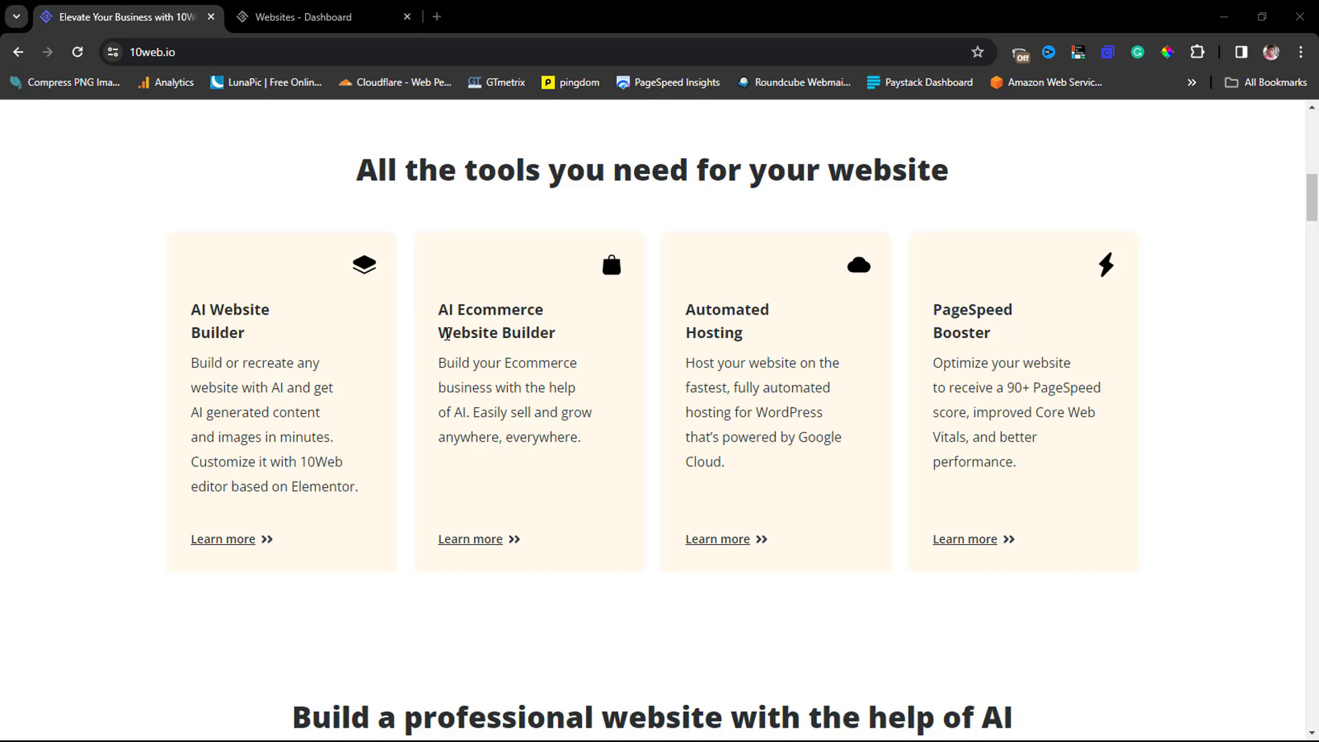
{"action": "scroll", "coordinate": [447, 334], "scroll_direction": "down", "scroll_amount": 17}
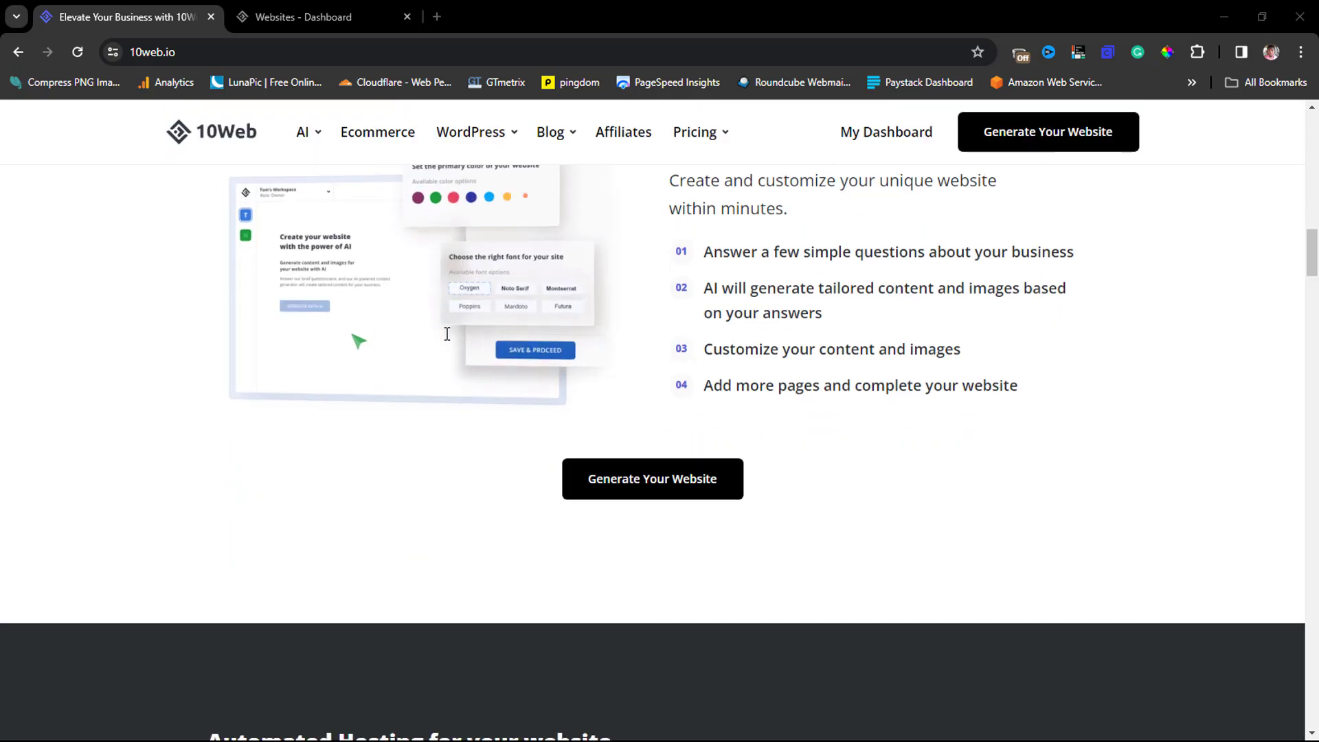
{"action": "scroll", "coordinate": [446, 334], "scroll_direction": "down", "scroll_amount": 12}
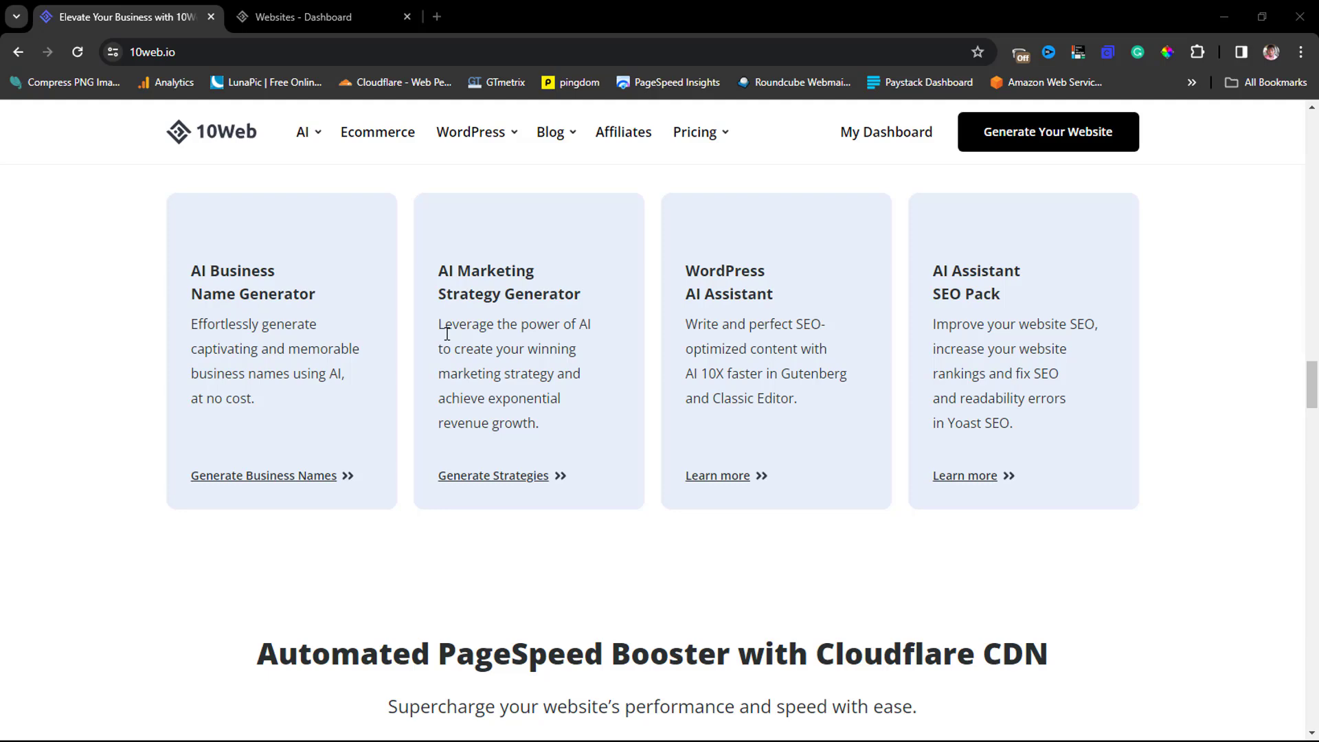
{"action": "mouse_move", "coordinate": [722, 133]}
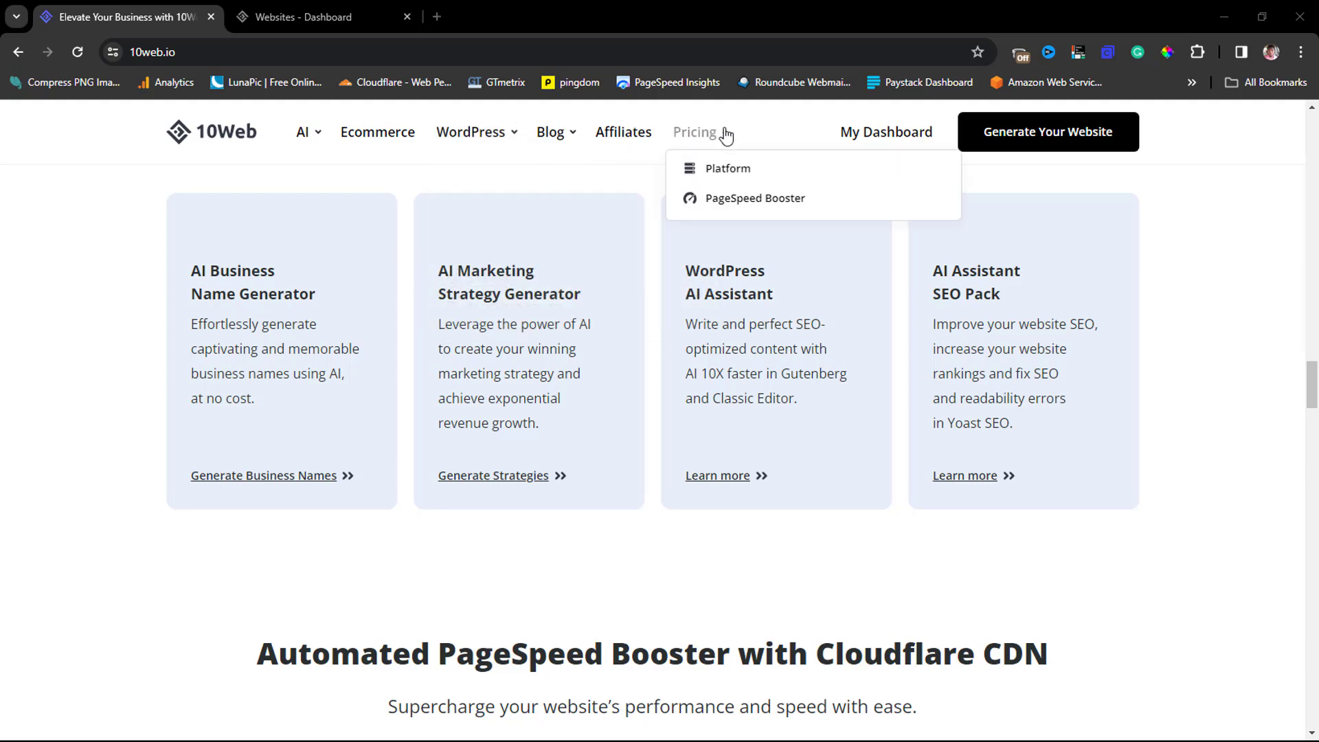
Open Platform pricing and compare AI Starter $10, AI Premium $15 and AI Ultimate $23 plans
{"action": "left_click", "coordinate": [728, 170]}
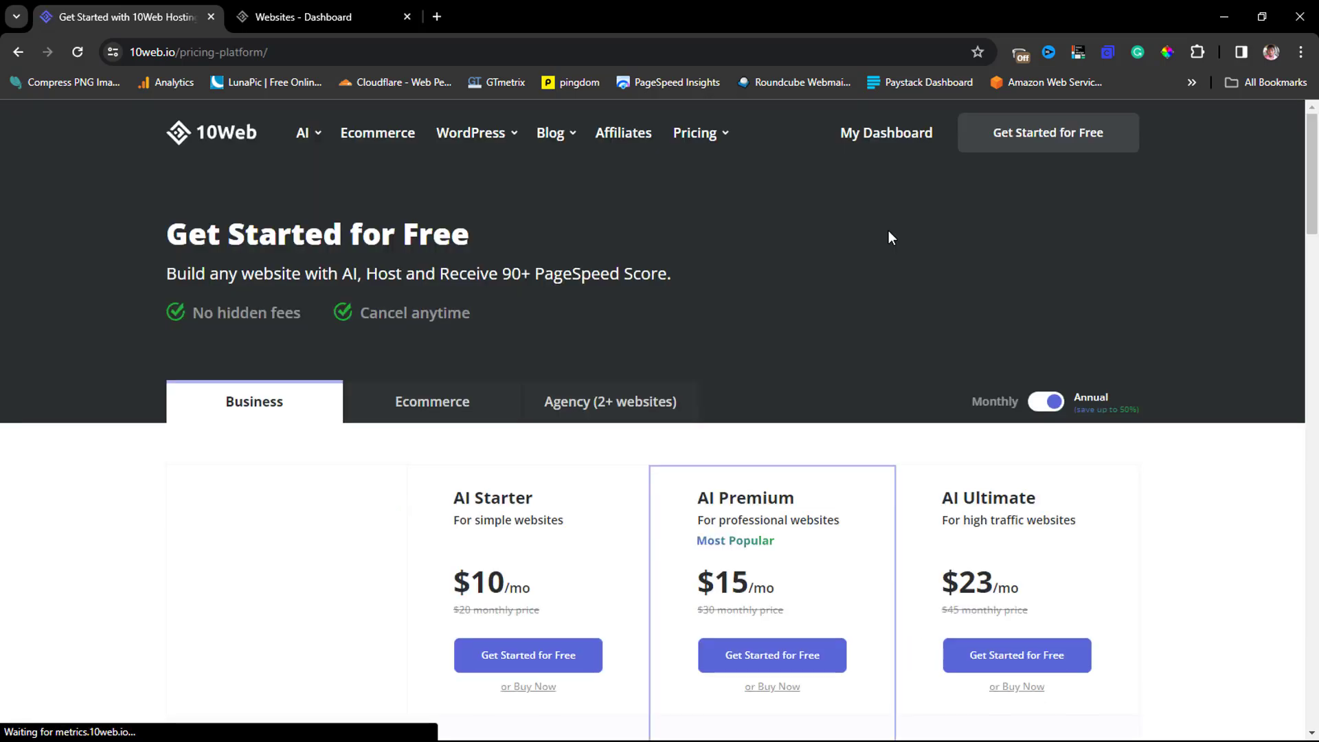
{"action": "scroll", "coordinate": [890, 237], "scroll_direction": "down", "scroll_amount": 1}
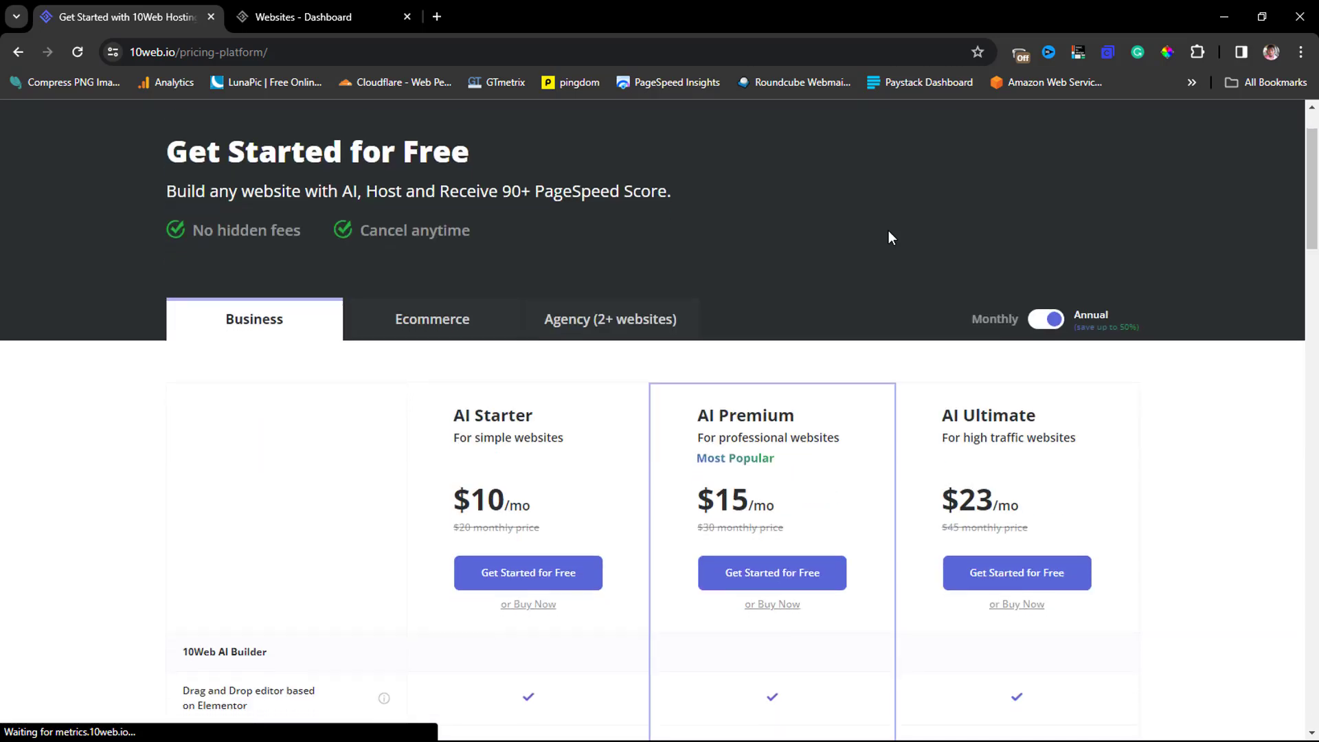
{"action": "scroll", "coordinate": [890, 237], "scroll_direction": "down", "scroll_amount": 3}
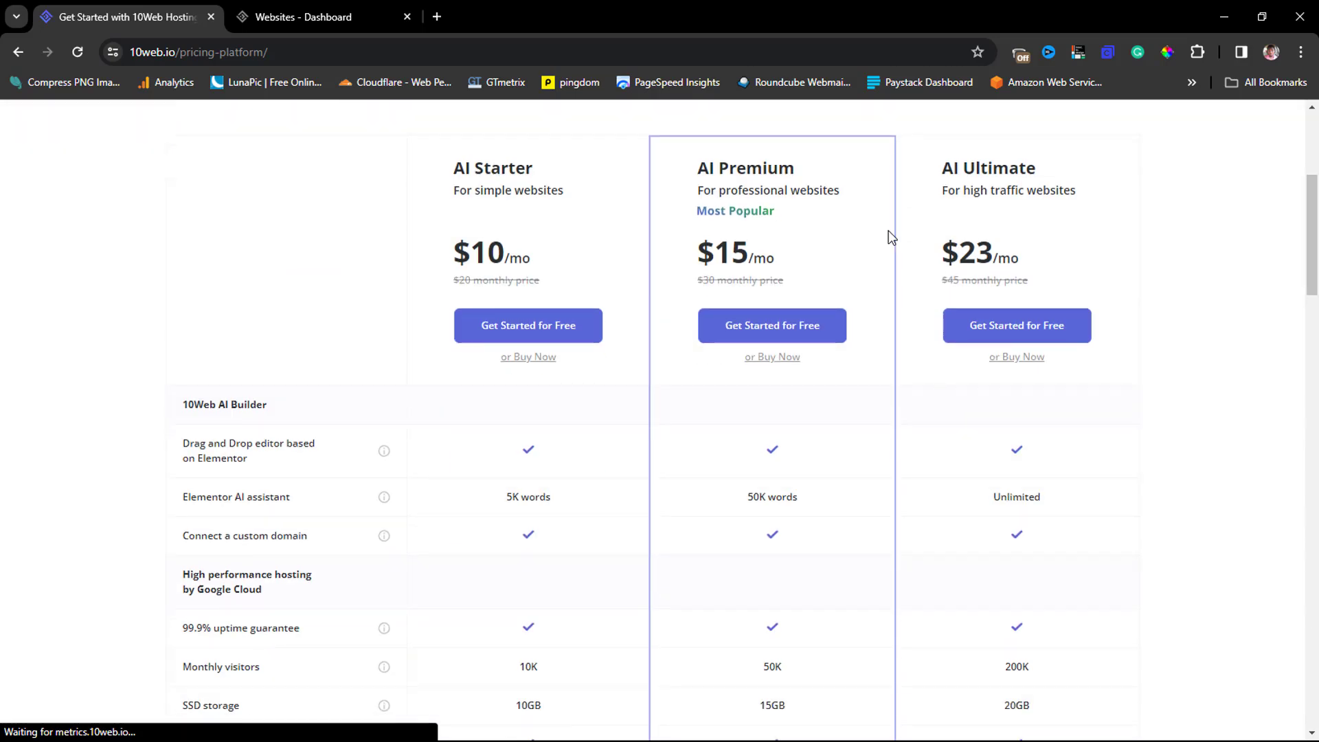
{"action": "scroll", "coordinate": [889, 234], "scroll_direction": "up", "scroll_amount": 1}
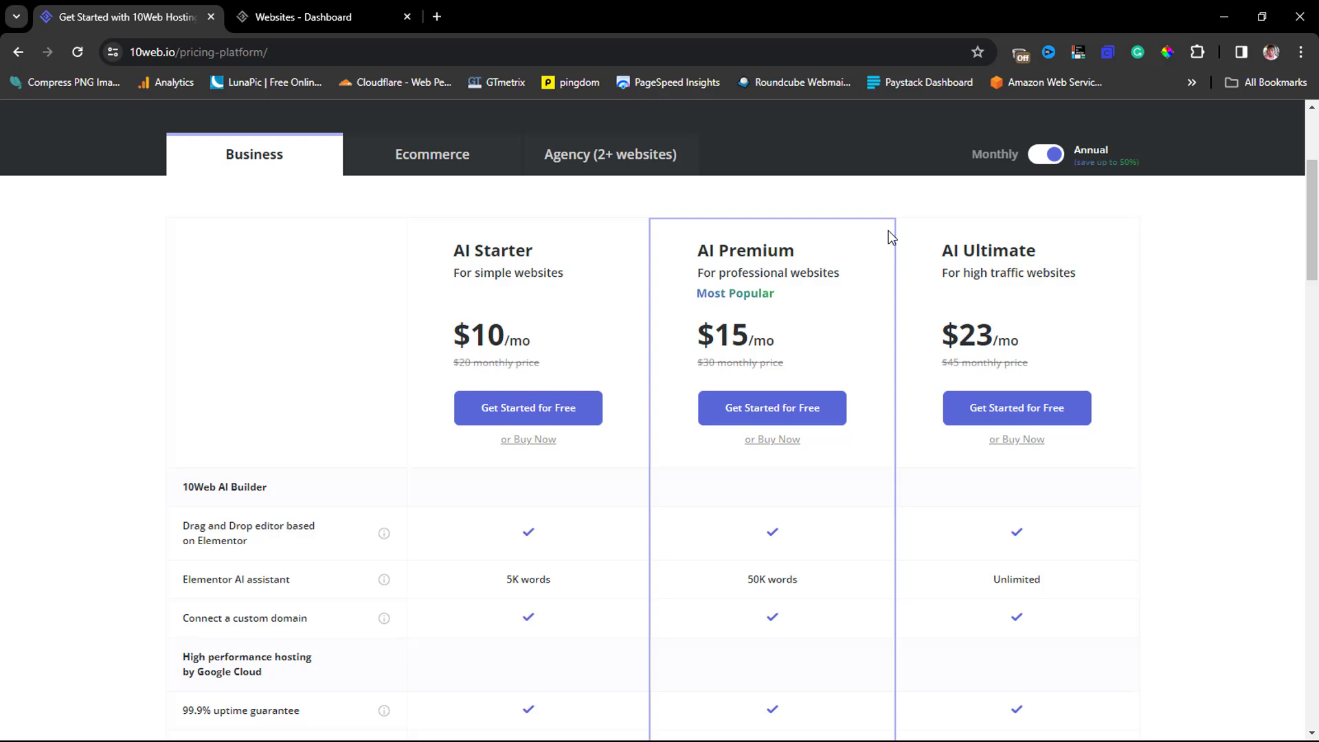
{"action": "scroll", "coordinate": [890, 237], "scroll_direction": "down", "scroll_amount": 3}
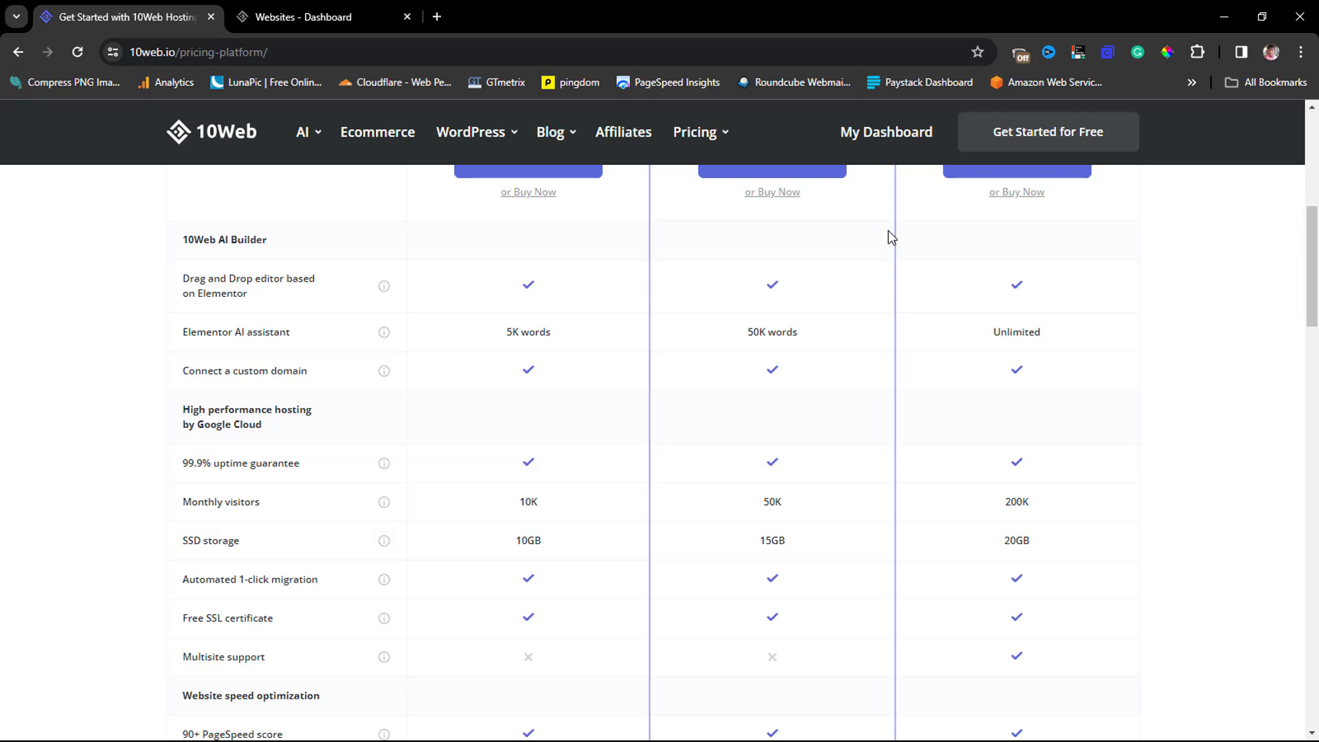
{"action": "scroll", "coordinate": [891, 237], "scroll_direction": "down", "scroll_amount": 7}
{"action": "scroll", "coordinate": [889, 237], "scroll_direction": "up", "scroll_amount": 13}
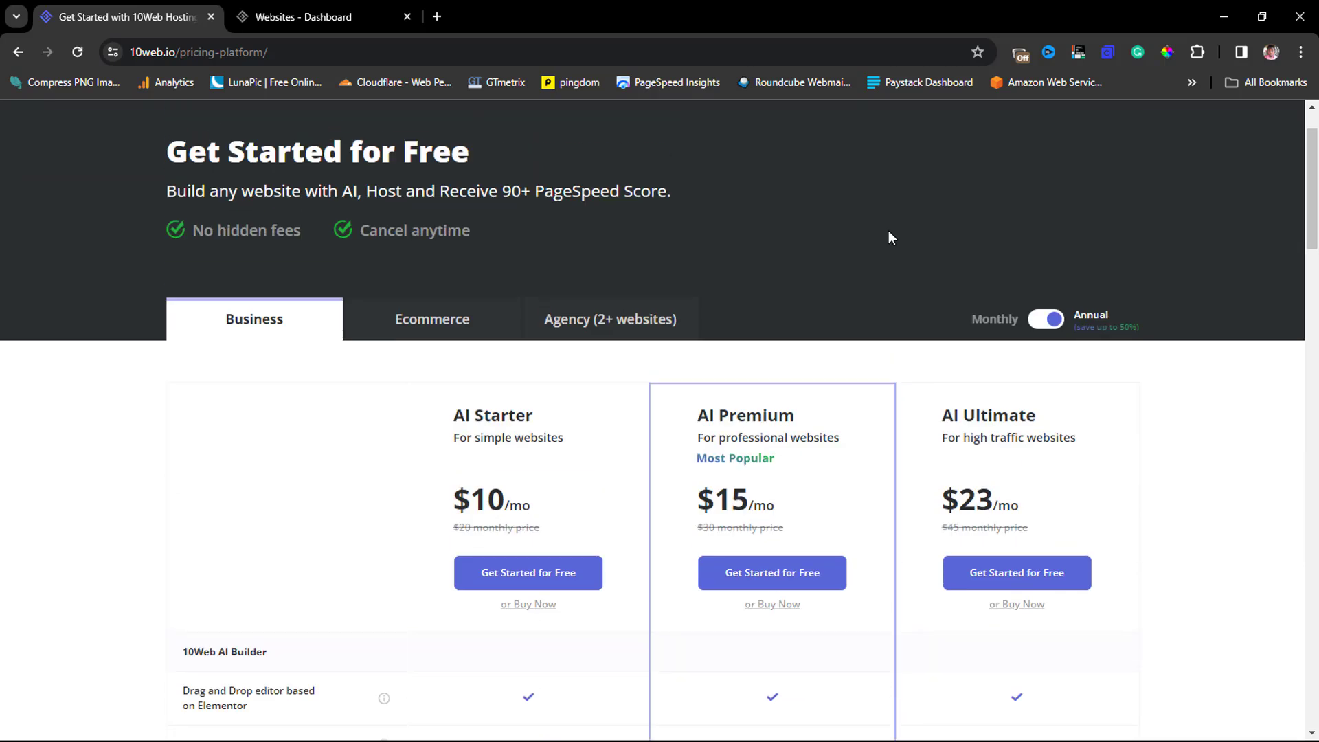
Browse the Ecommerce pricing plans, then the Agency plans for 2+ websites
{"action": "left_click", "coordinate": [436, 324]}
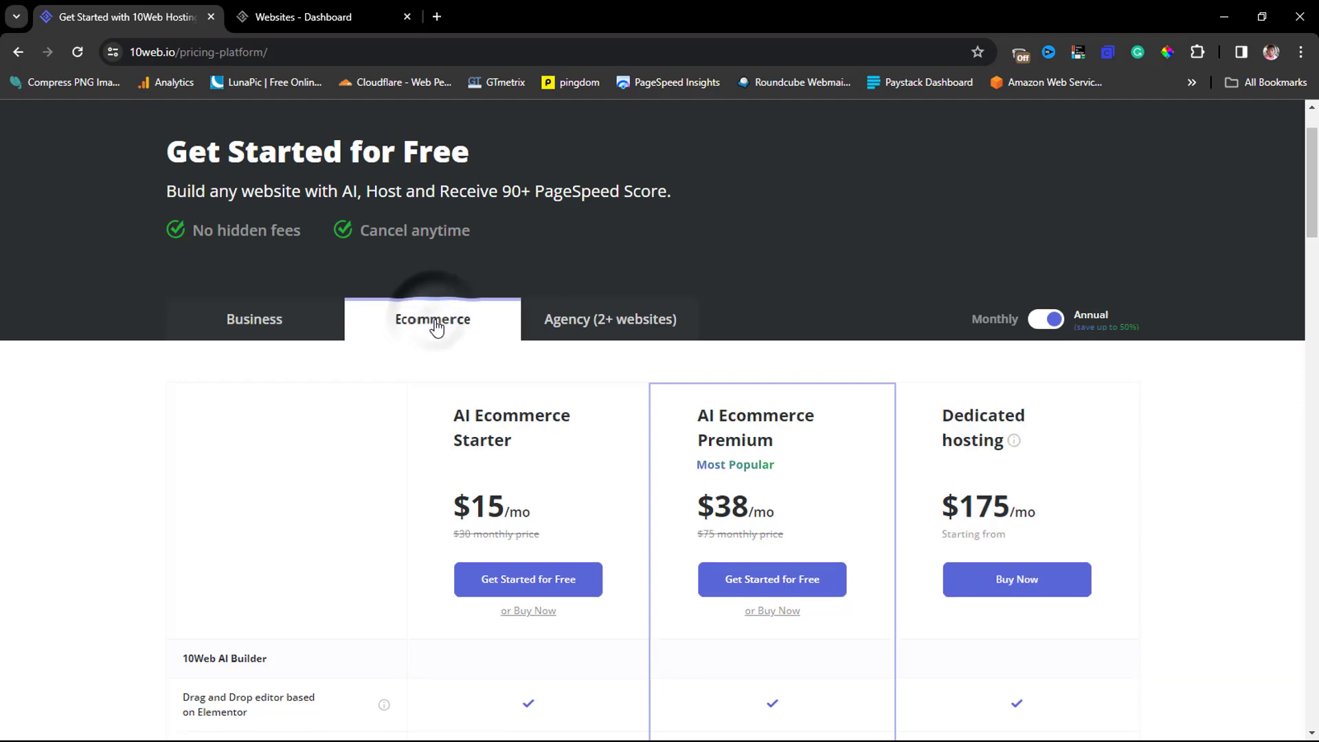
{"action": "scroll", "coordinate": [687, 412], "scroll_direction": "up", "scroll_amount": 2}
{"action": "left_click", "coordinate": [600, 408]}
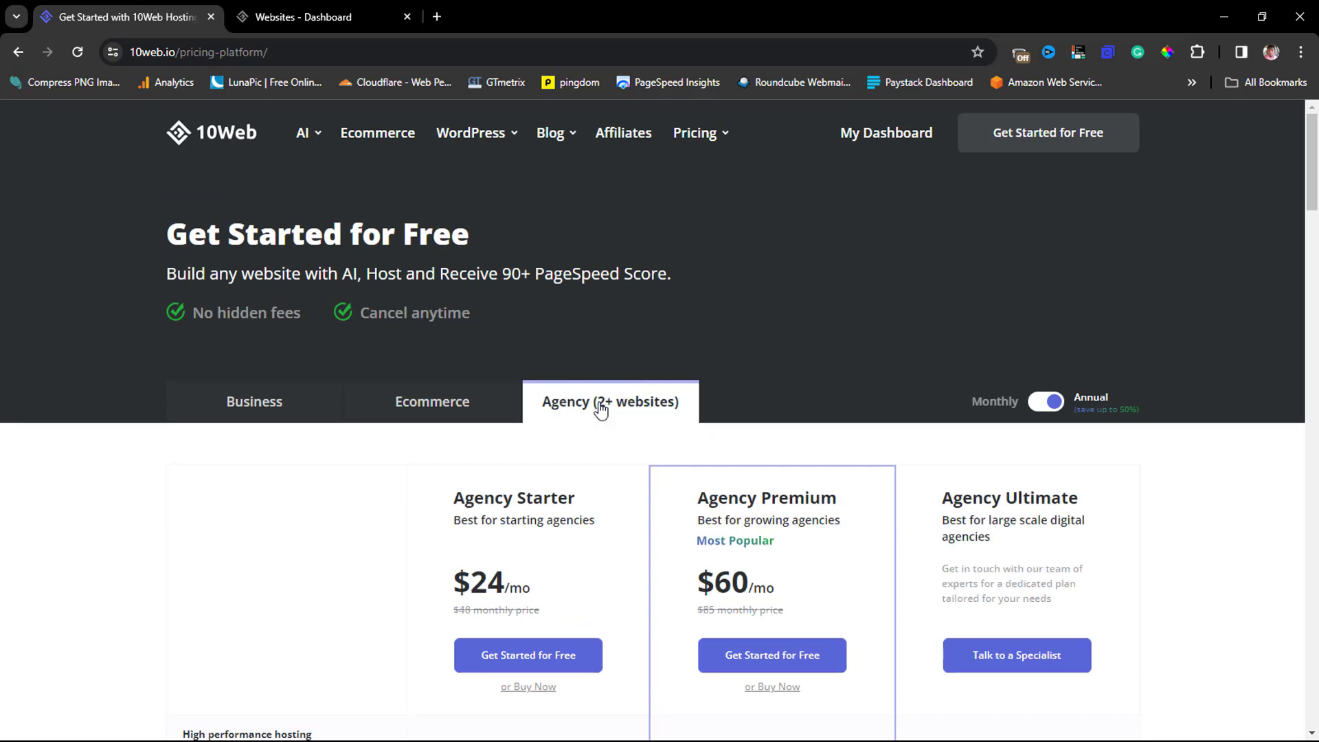
{"action": "scroll", "coordinate": [601, 408], "scroll_direction": "down", "scroll_amount": 5}
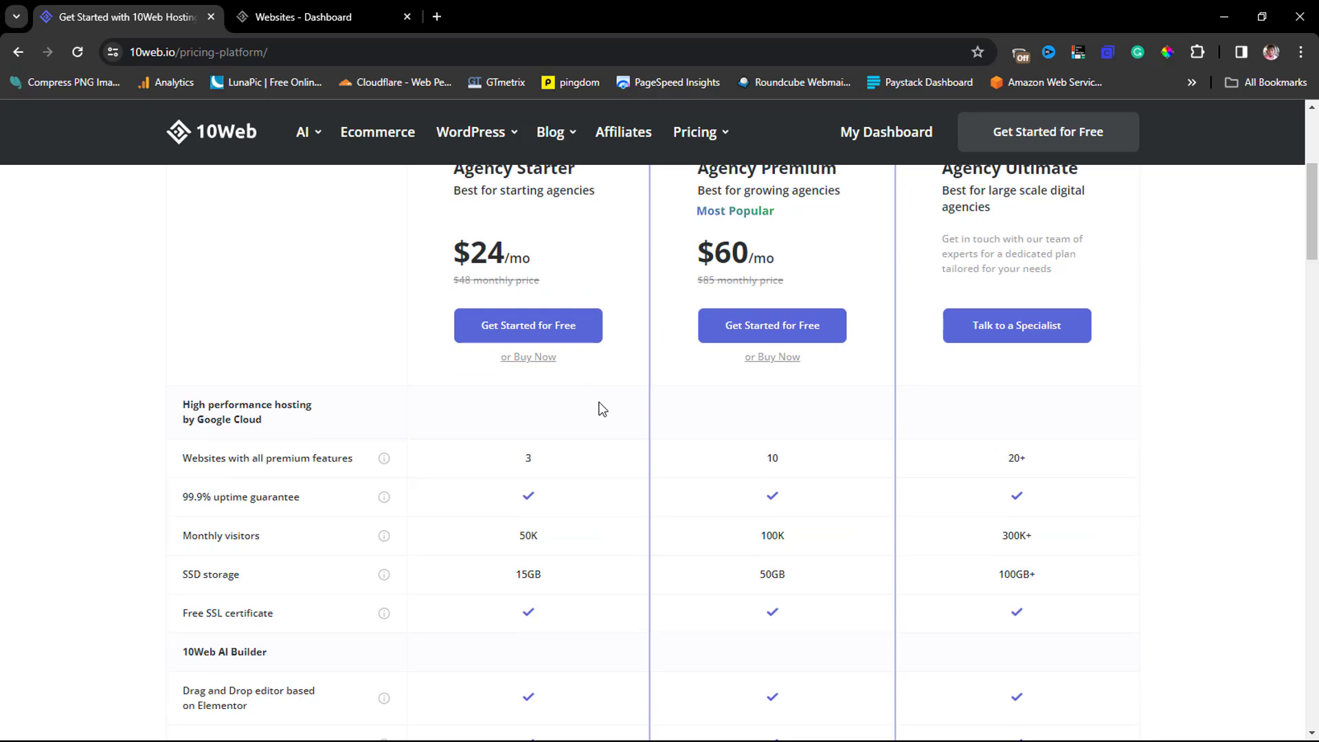
{"action": "scroll", "coordinate": [602, 408], "scroll_direction": "up", "scroll_amount": 5}
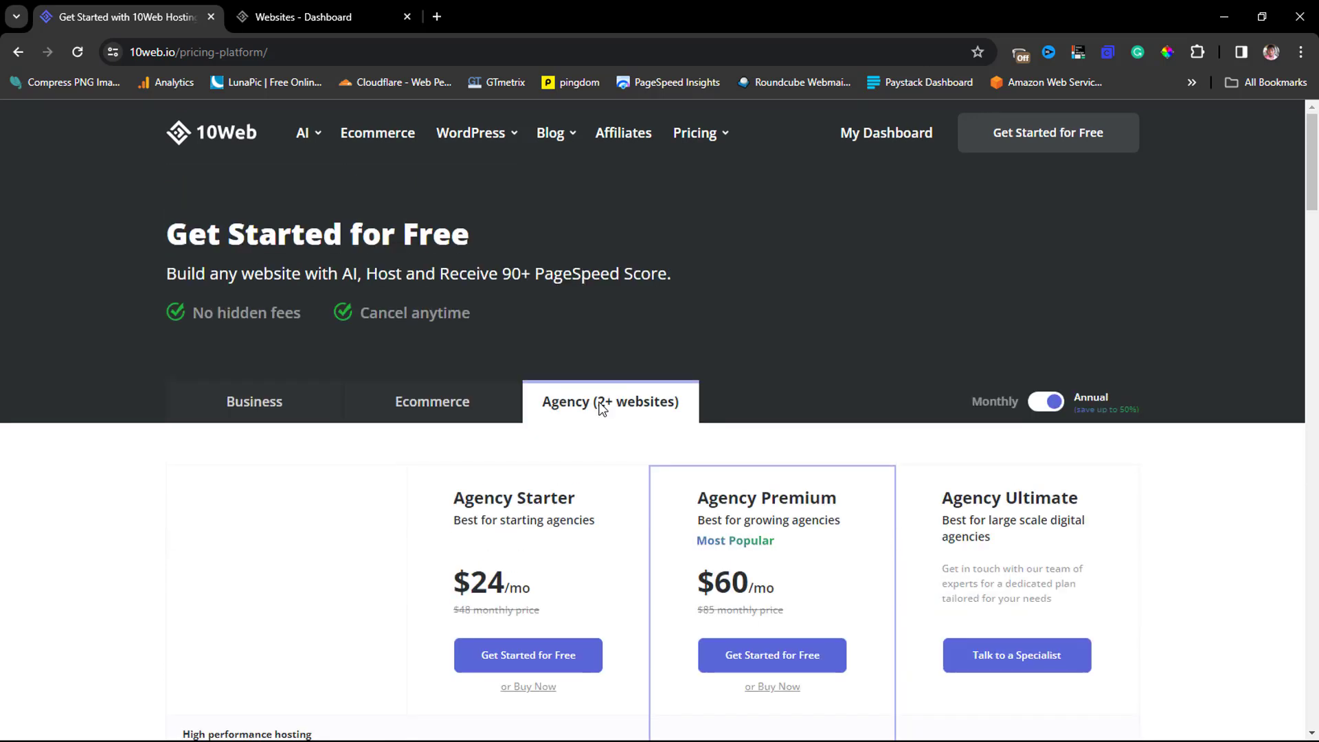
Compare Agency prices on monthly versus annual billing, then start the free sign-up
{"action": "left_click", "coordinate": [1033, 405]}
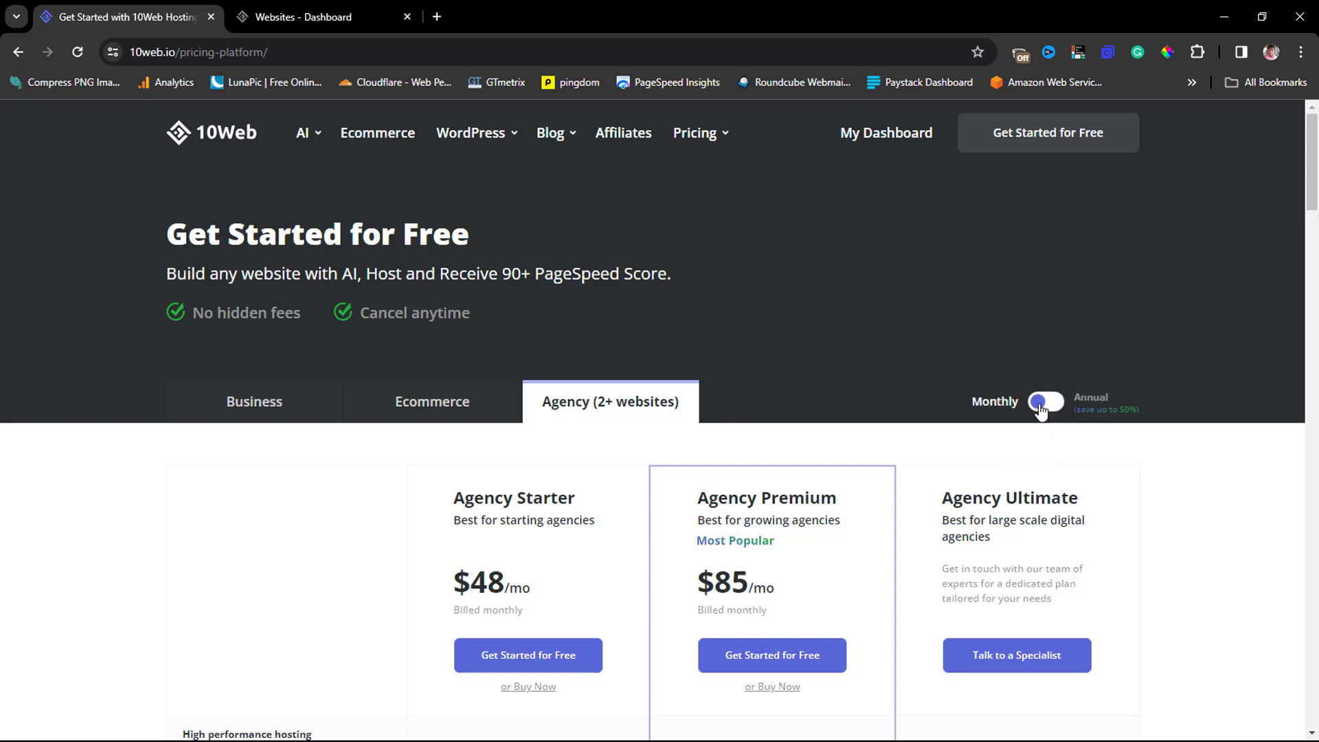
{"action": "left_click", "coordinate": [1055, 406]}
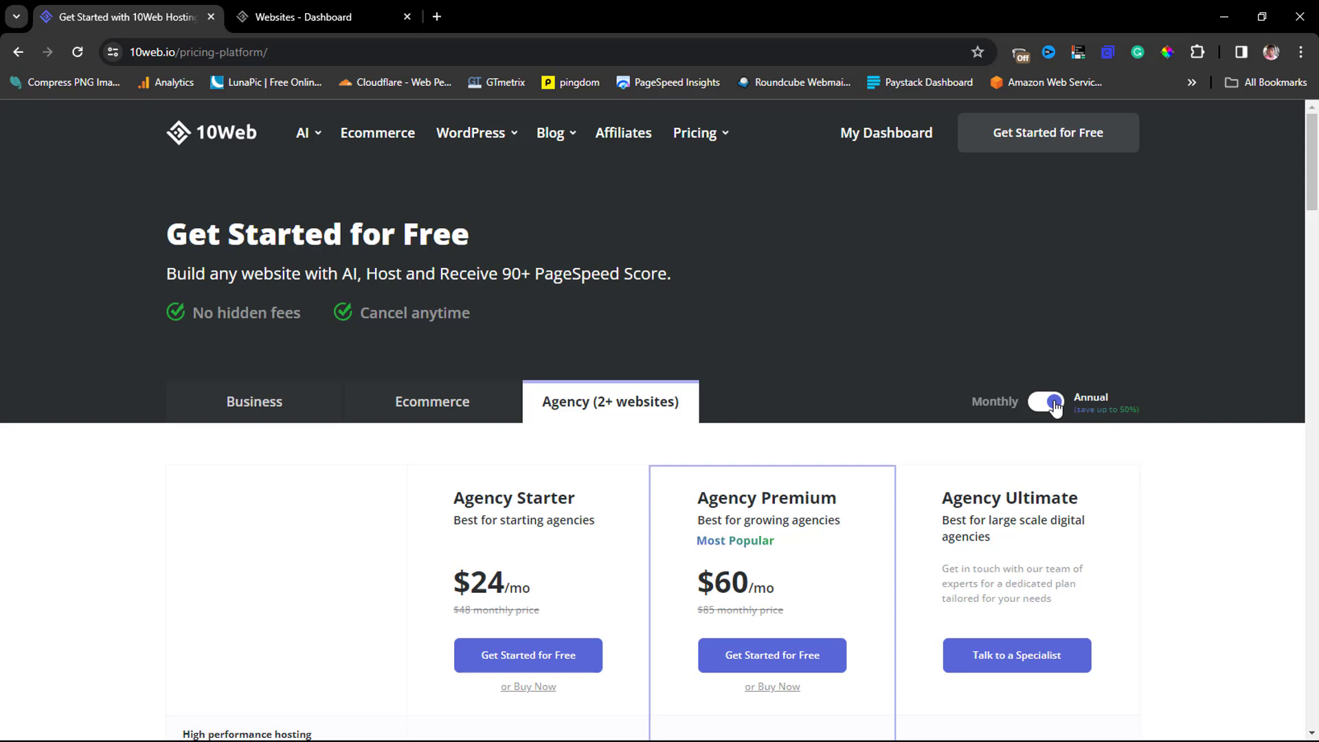
{"action": "left_click", "coordinate": [1012, 142]}
Switch to the Websites dashboard tab and review its four website creation options
{"action": "left_click", "coordinate": [298, 8]}
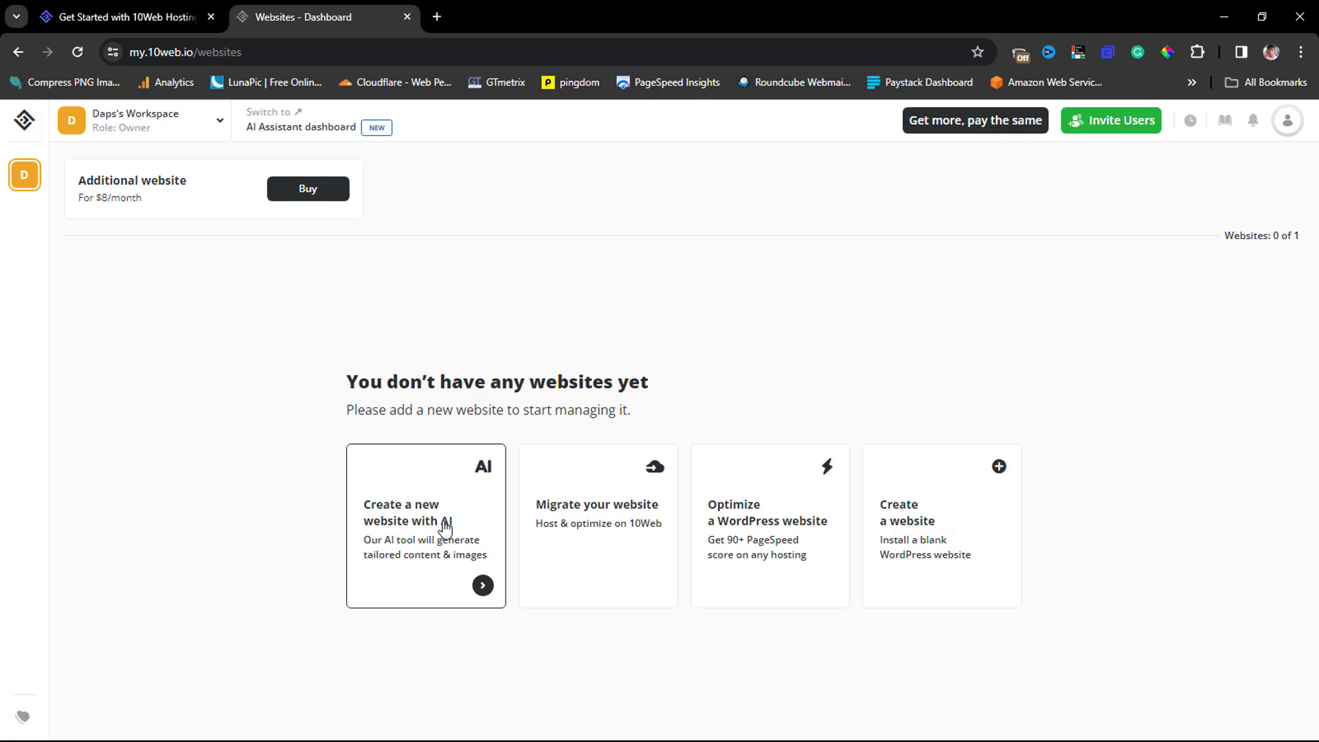
{"action": "mouse_move", "coordinate": [580, 523]}
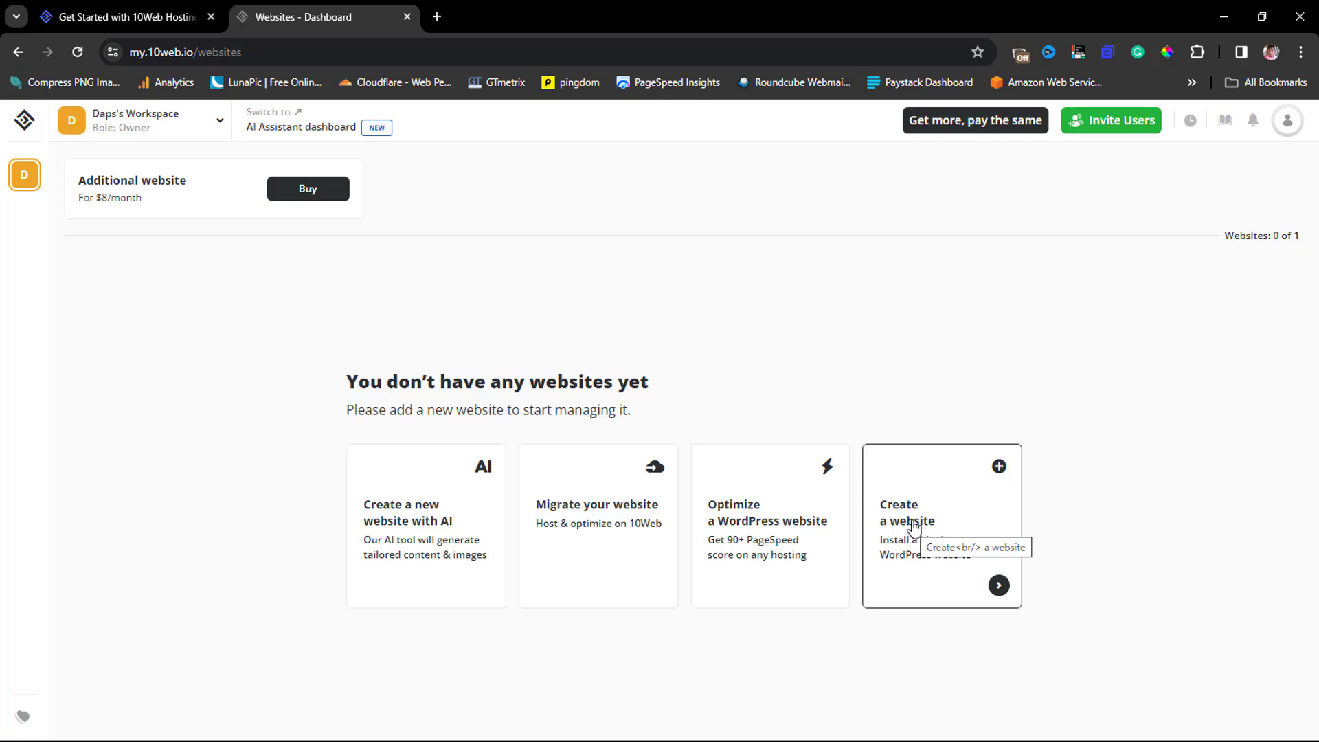
Start a new WordPress website titled 'Daps Tutorial'
{"action": "left_click", "coordinate": [412, 527]}
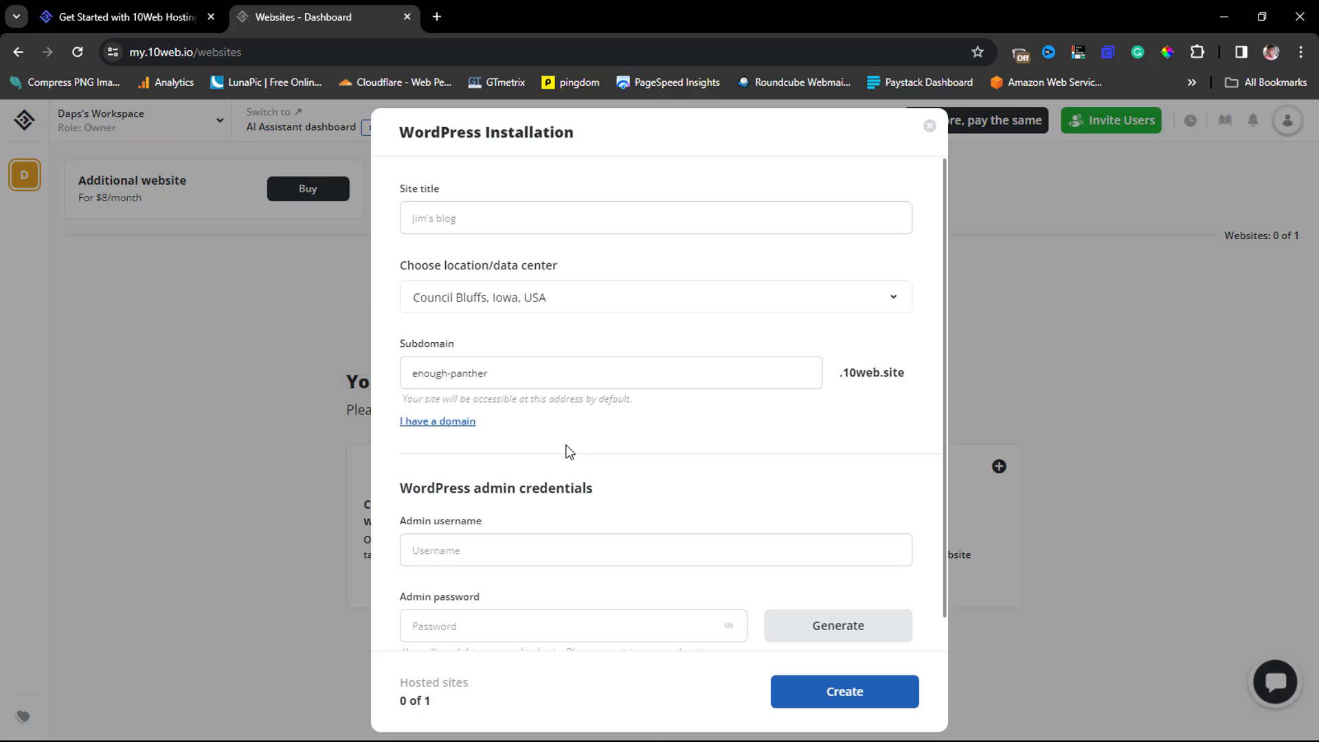
{"action": "left_click", "coordinate": [470, 219]}
{"action": "type", "text": "Daps Tutorial"}
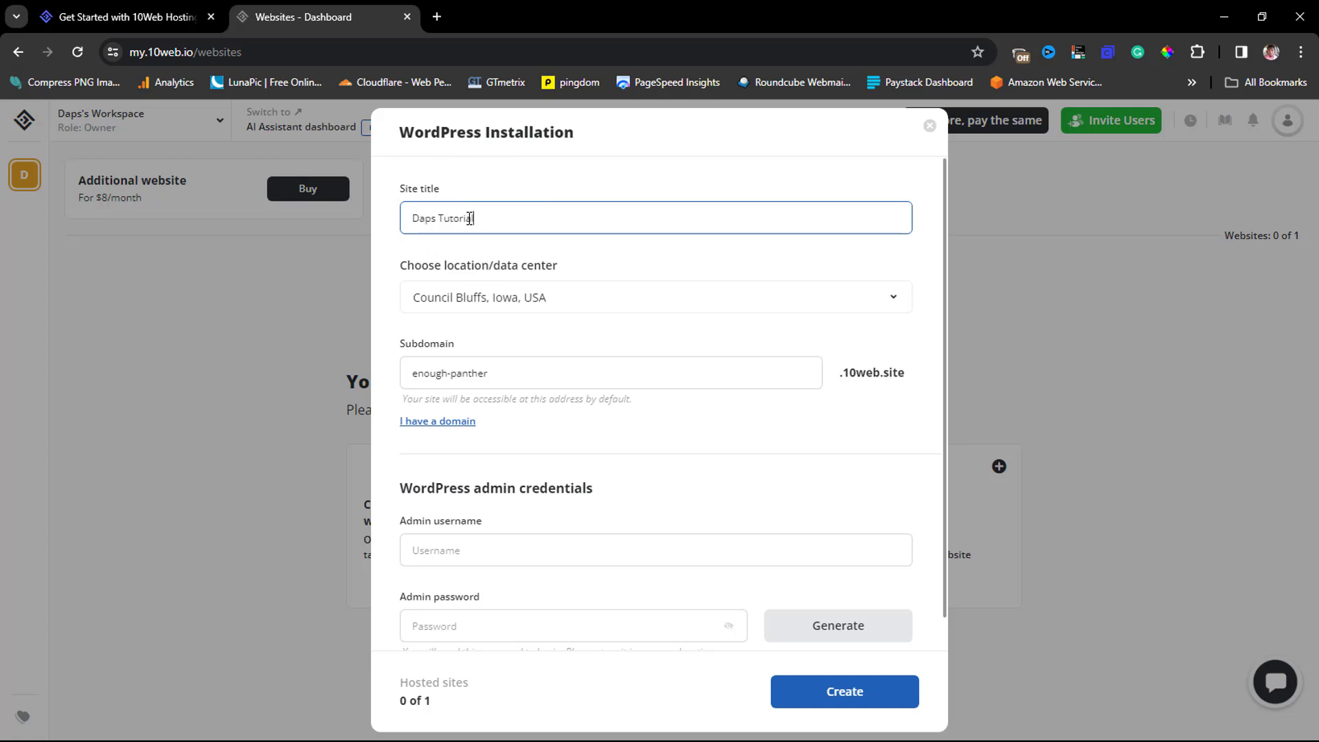
Choose Council Bluffs, Iowa, USA as the data center location
{"action": "left_click", "coordinate": [572, 301]}
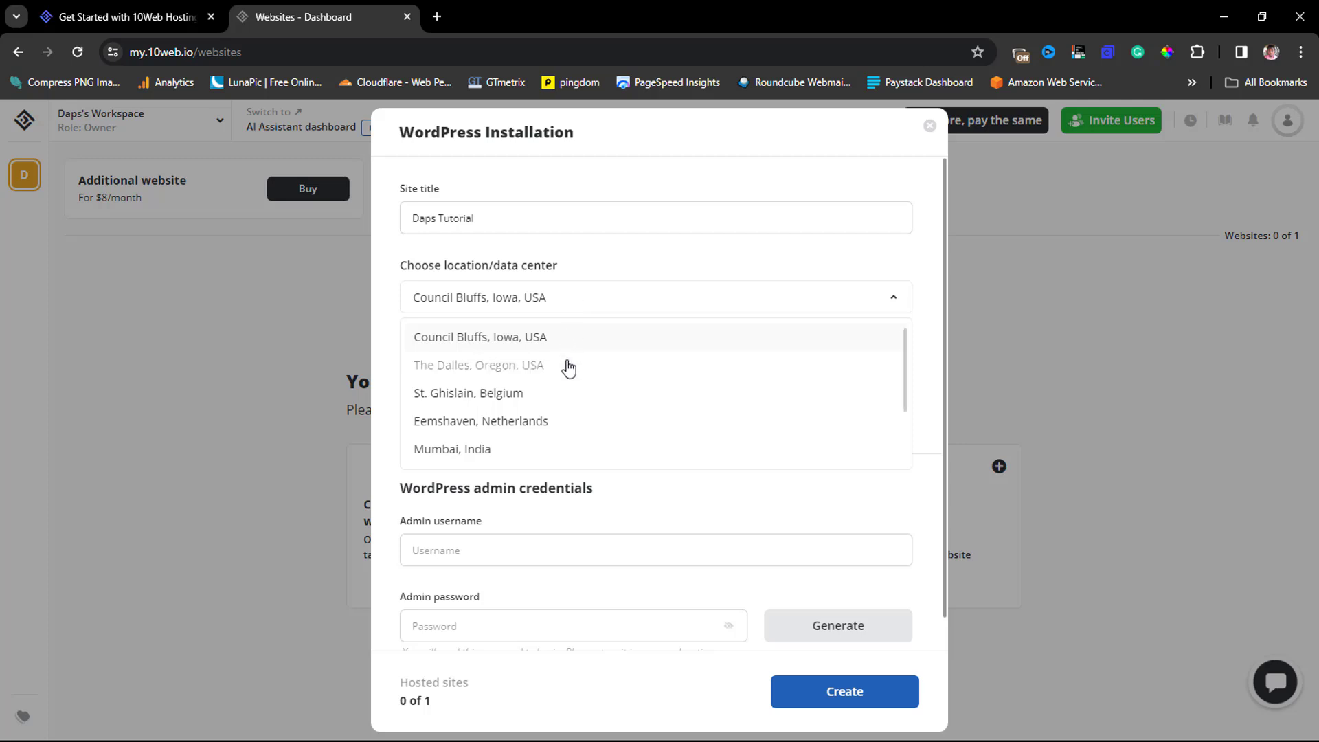
{"action": "scroll", "coordinate": [569, 369], "scroll_direction": "down", "scroll_amount": 2}
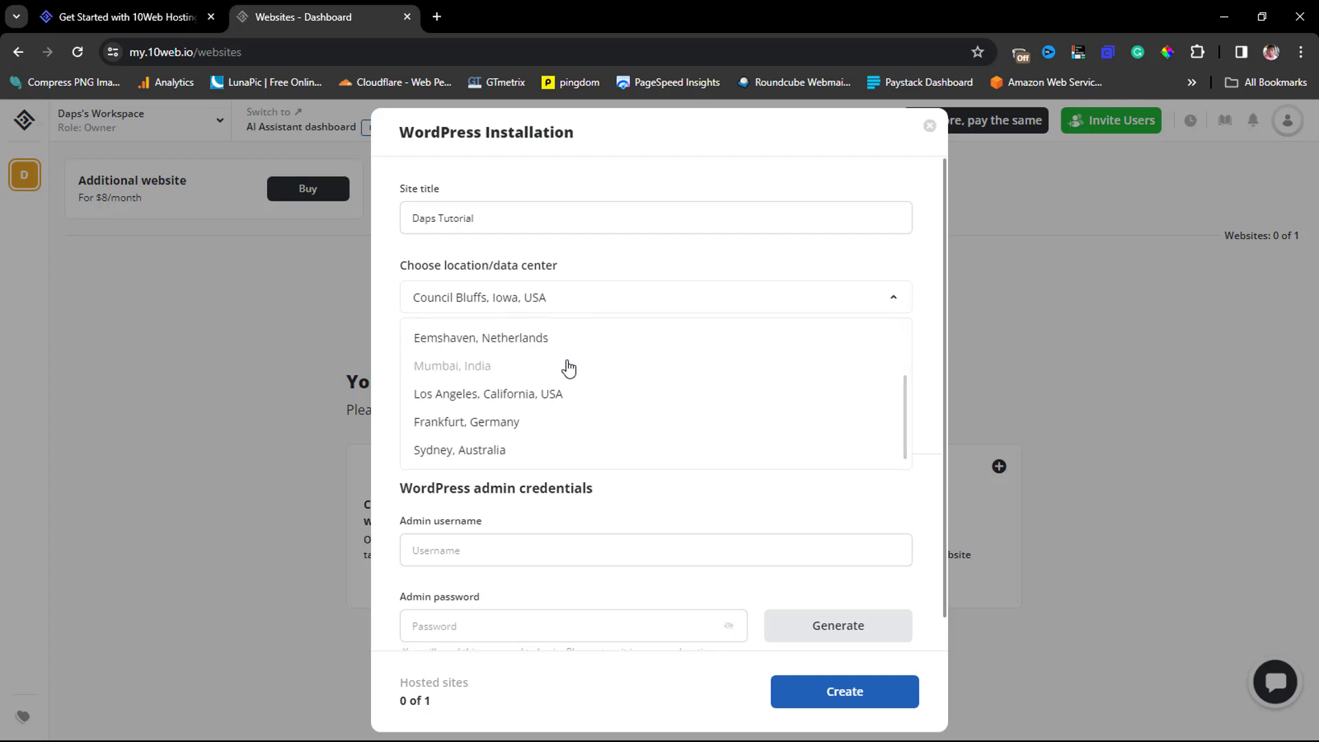
{"action": "scroll", "coordinate": [569, 369], "scroll_direction": "up", "scroll_amount": 3}
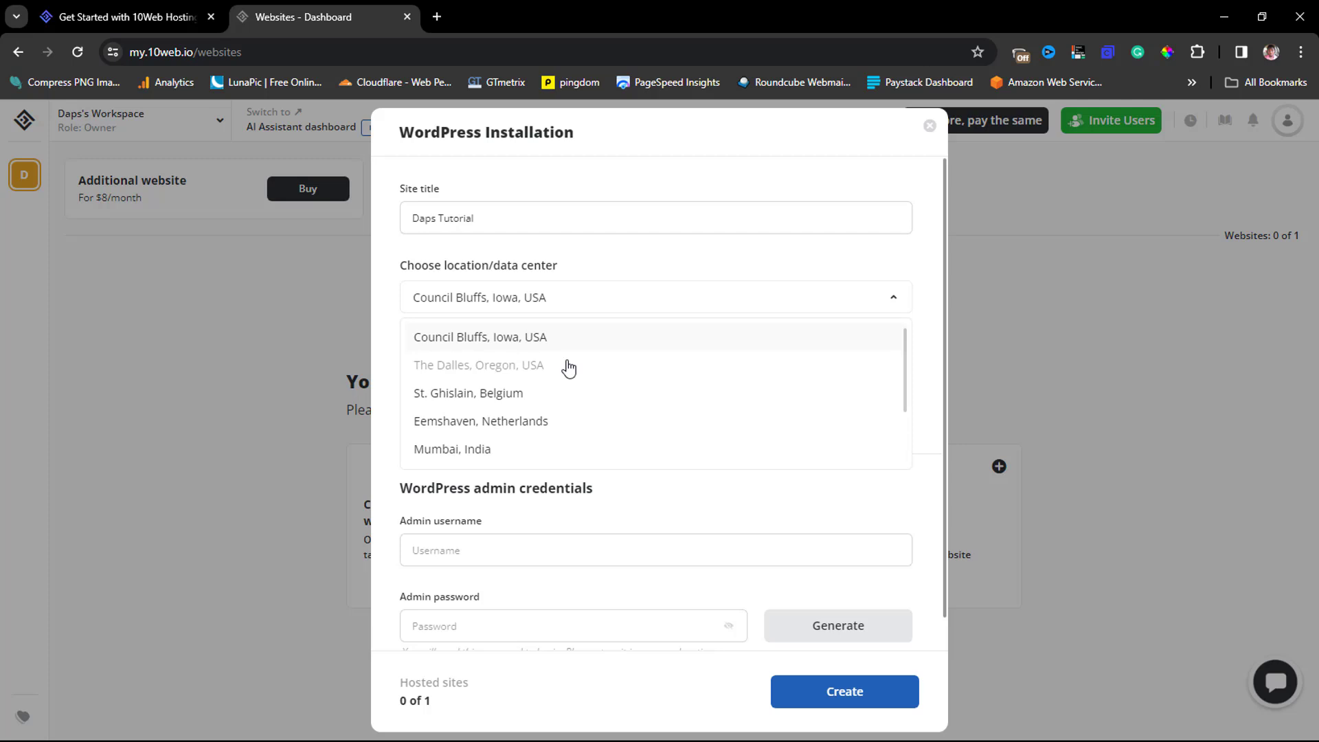
{"action": "left_click", "coordinate": [535, 338]}
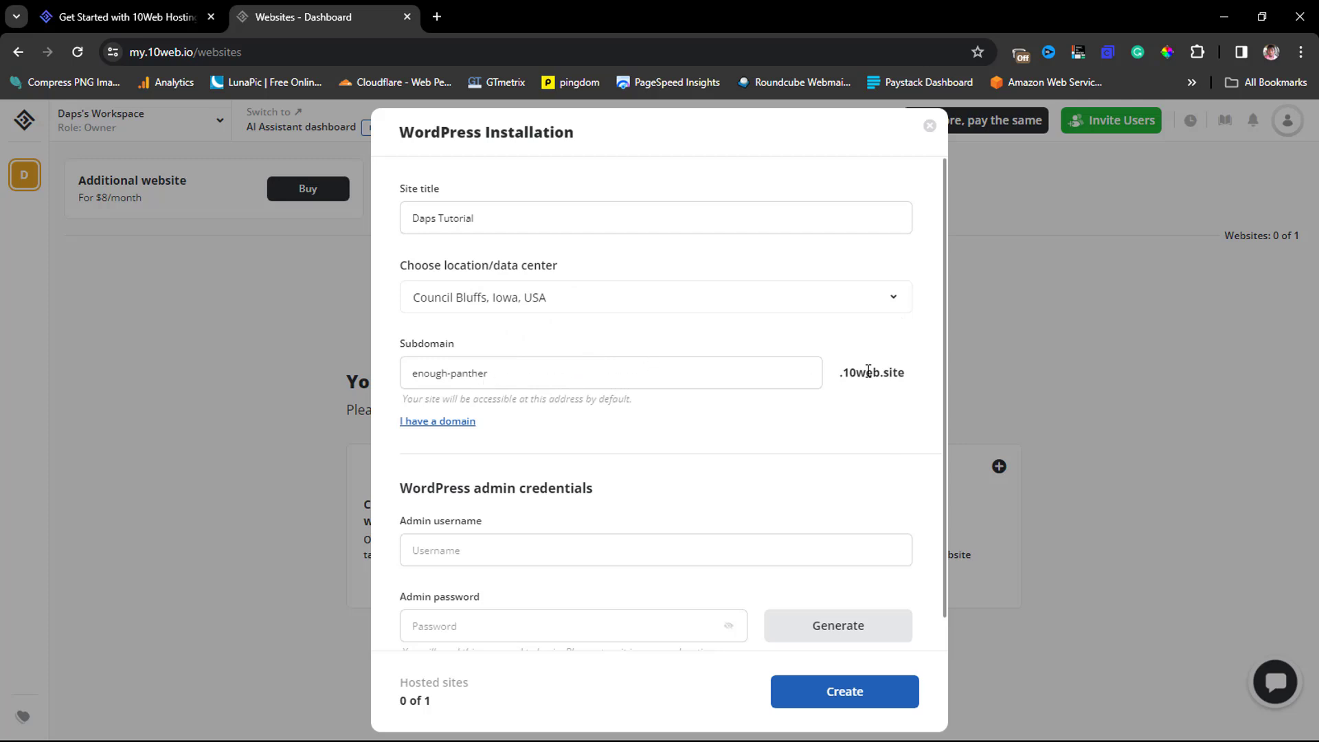
Set the subdomain to 'dapstutorial' and add a custom domain field
{"action": "triple_click", "coordinate": [533, 371]}
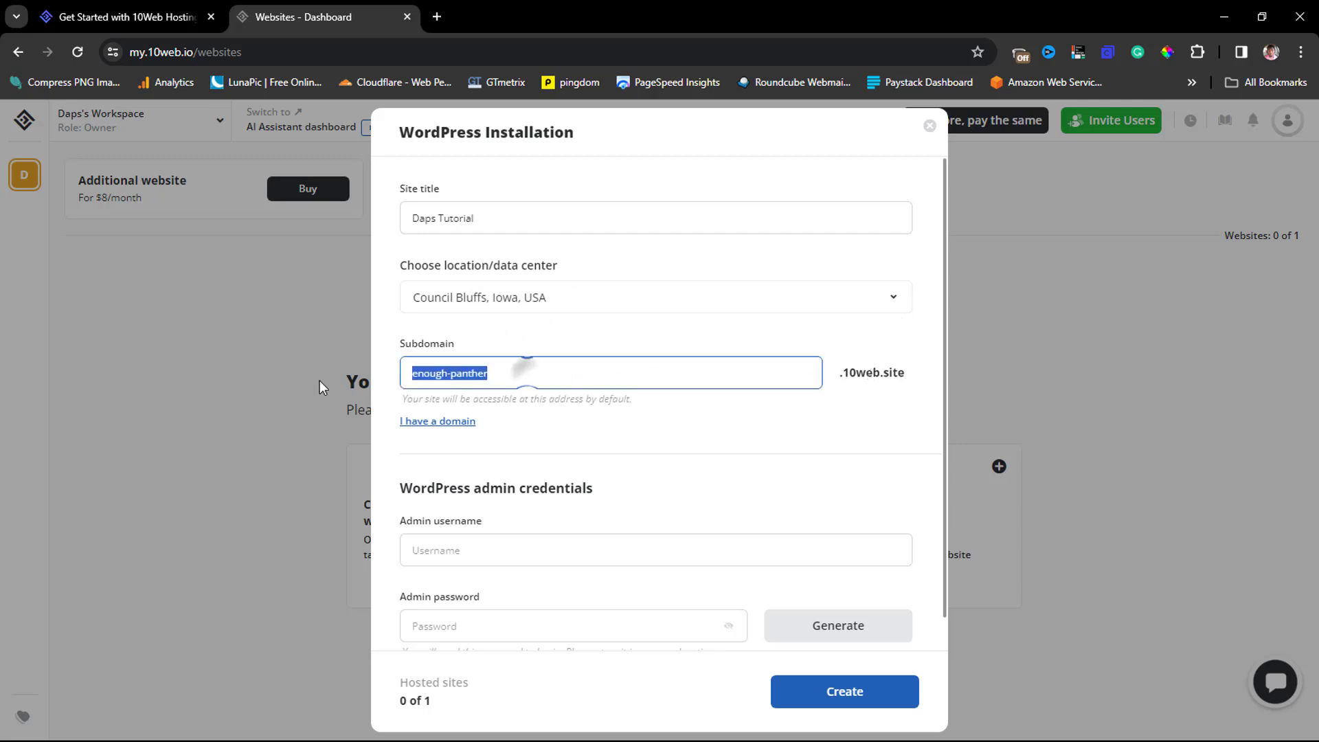
{"action": "type", "text": "da"}
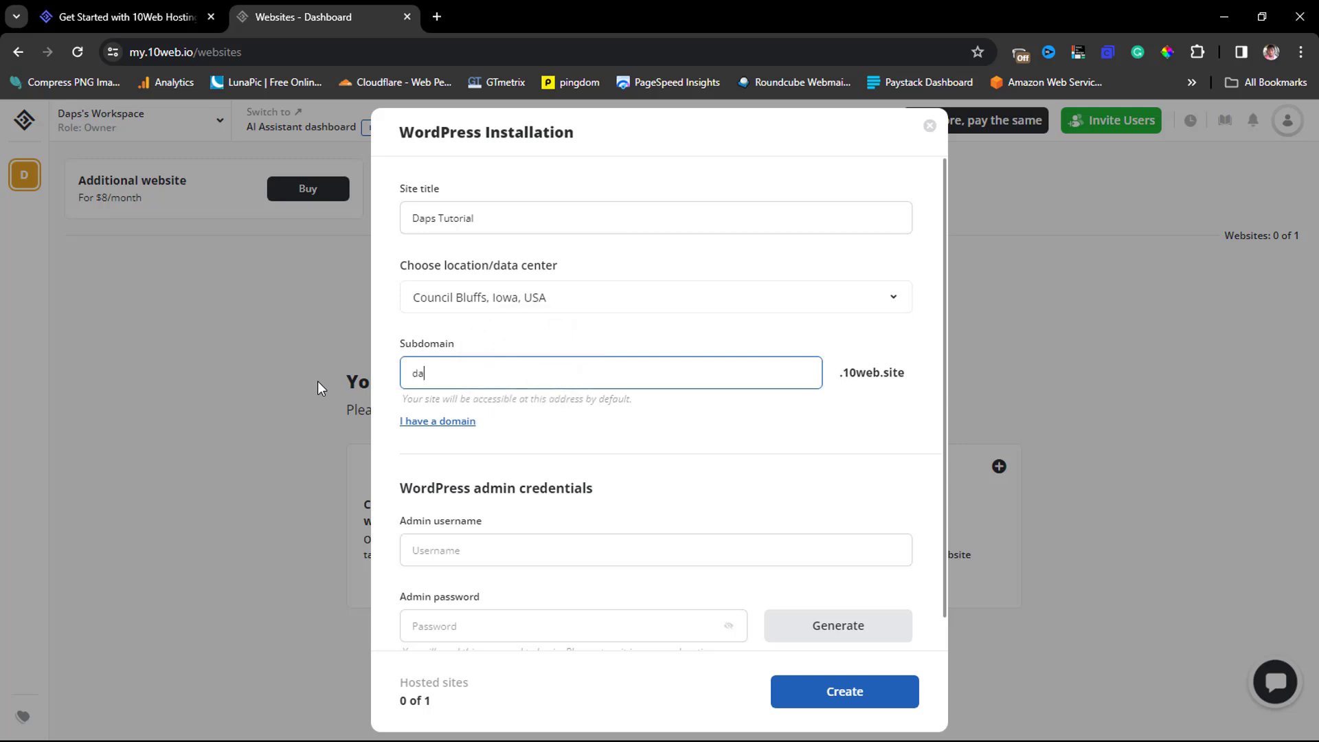
{"action": "type", "text": "pstutorial"}
{"action": "left_click", "coordinate": [446, 421]}
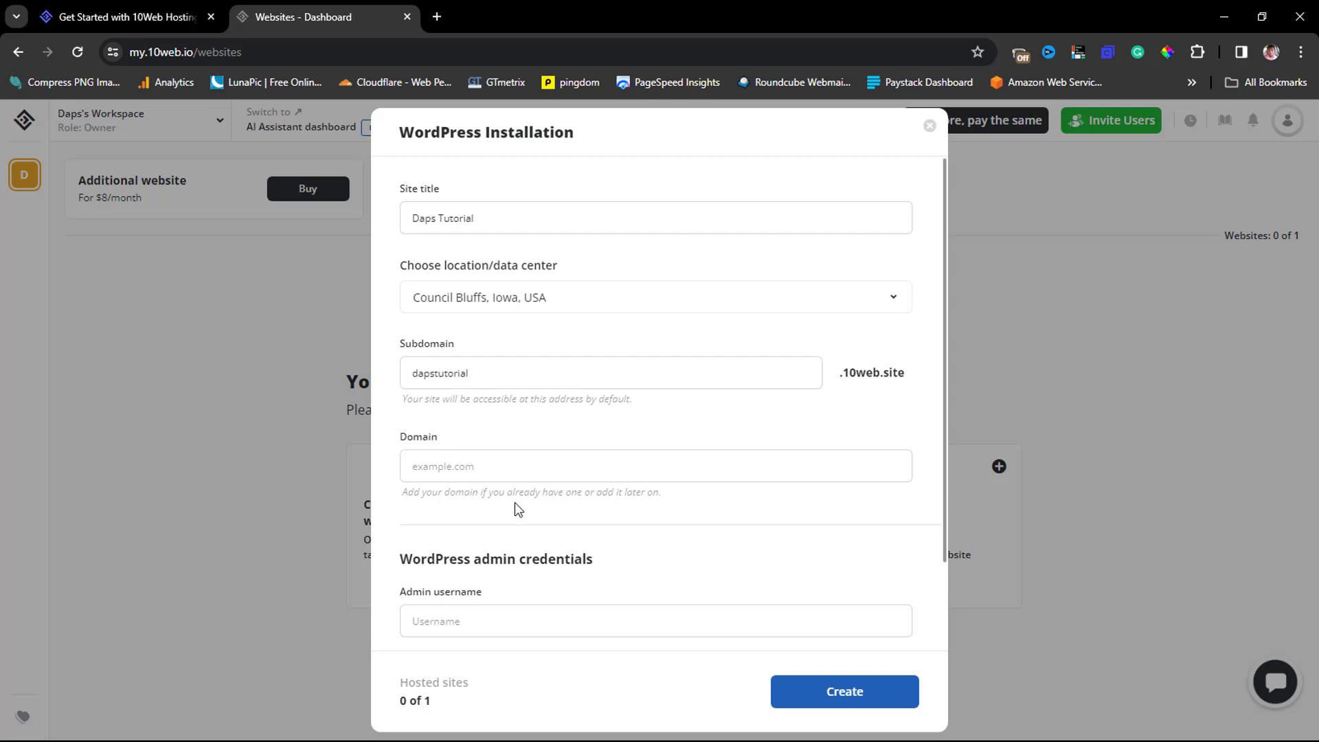
Enter the admin username and fill in the admin password
{"action": "scroll", "coordinate": [579, 494], "scroll_direction": "down", "scroll_amount": 2}
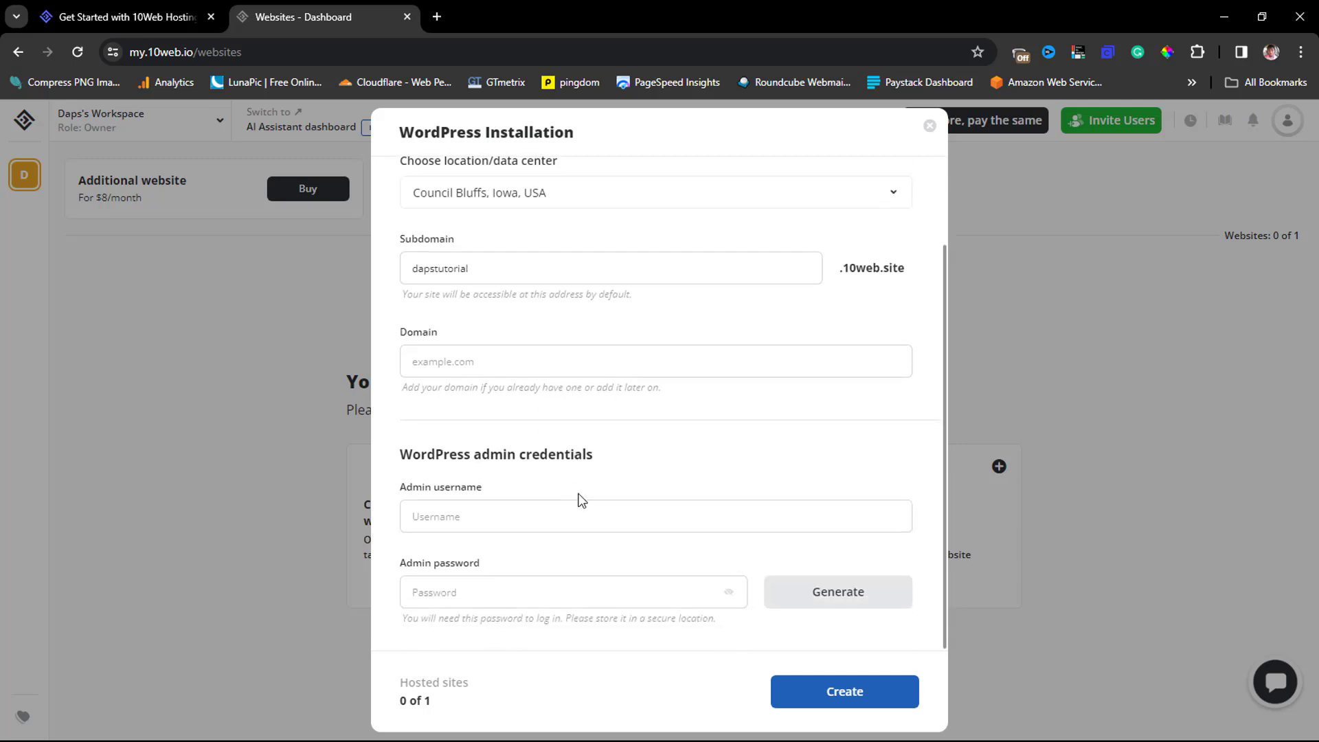
{"action": "left_click", "coordinate": [469, 509]}
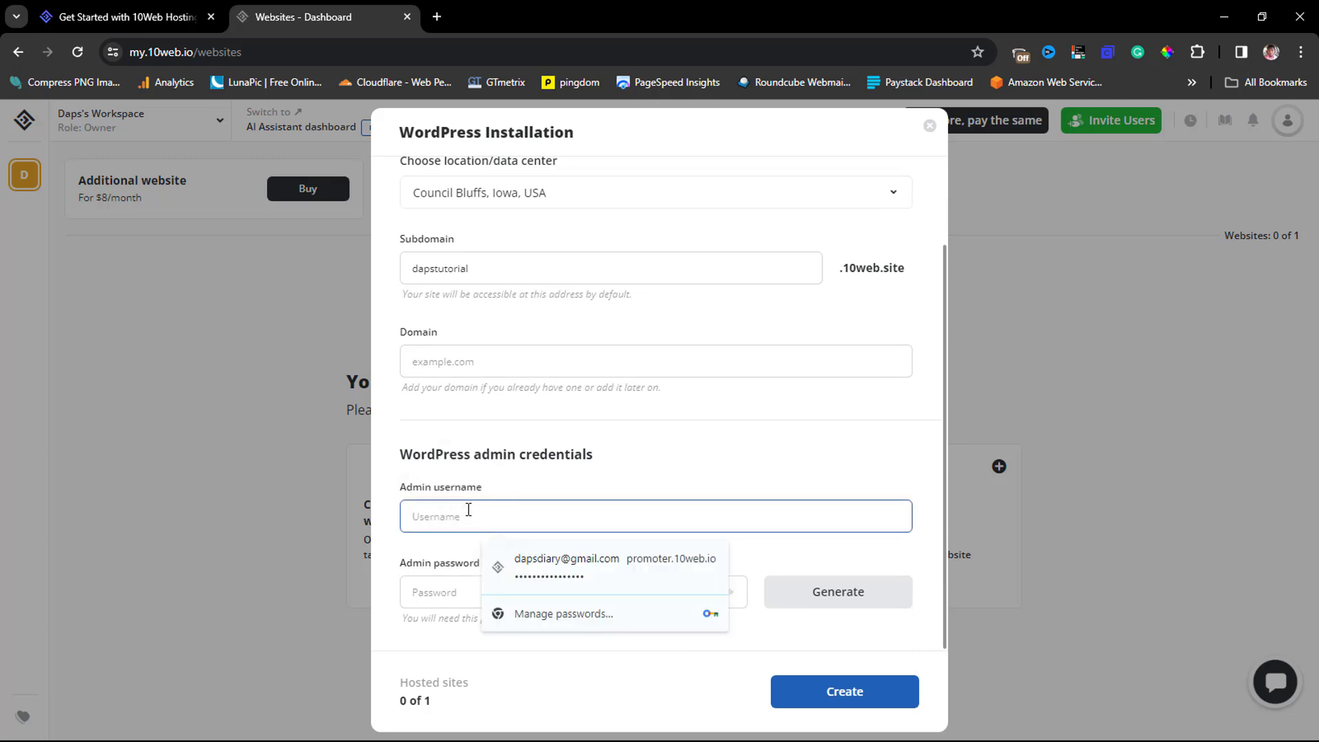
{"action": "type", "text": "Daps"}
{"action": "left_click", "coordinate": [430, 592]}
{"action": "left_click", "coordinate": [687, 643]}
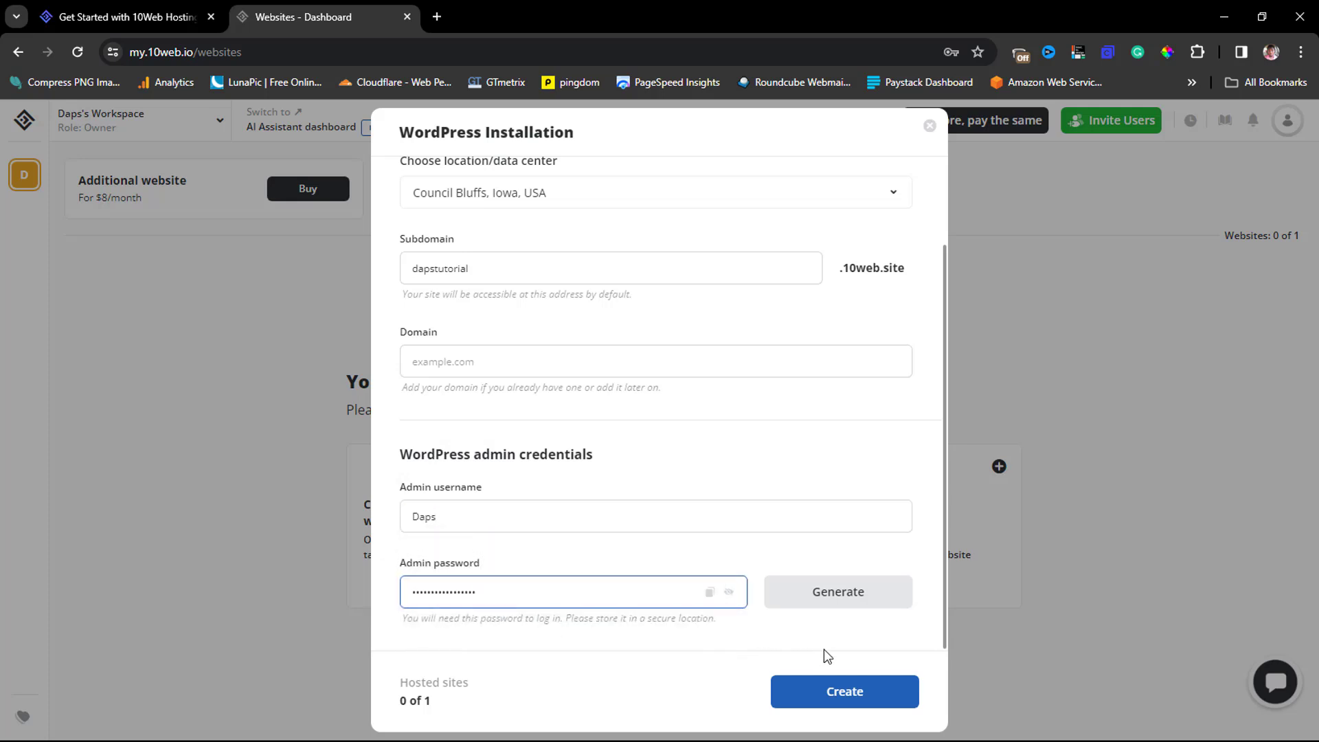
Create the dapstutorial.10web.cloud site and continue past the Congrats dialog to the AI Builder
{"action": "left_click", "coordinate": [845, 693]}
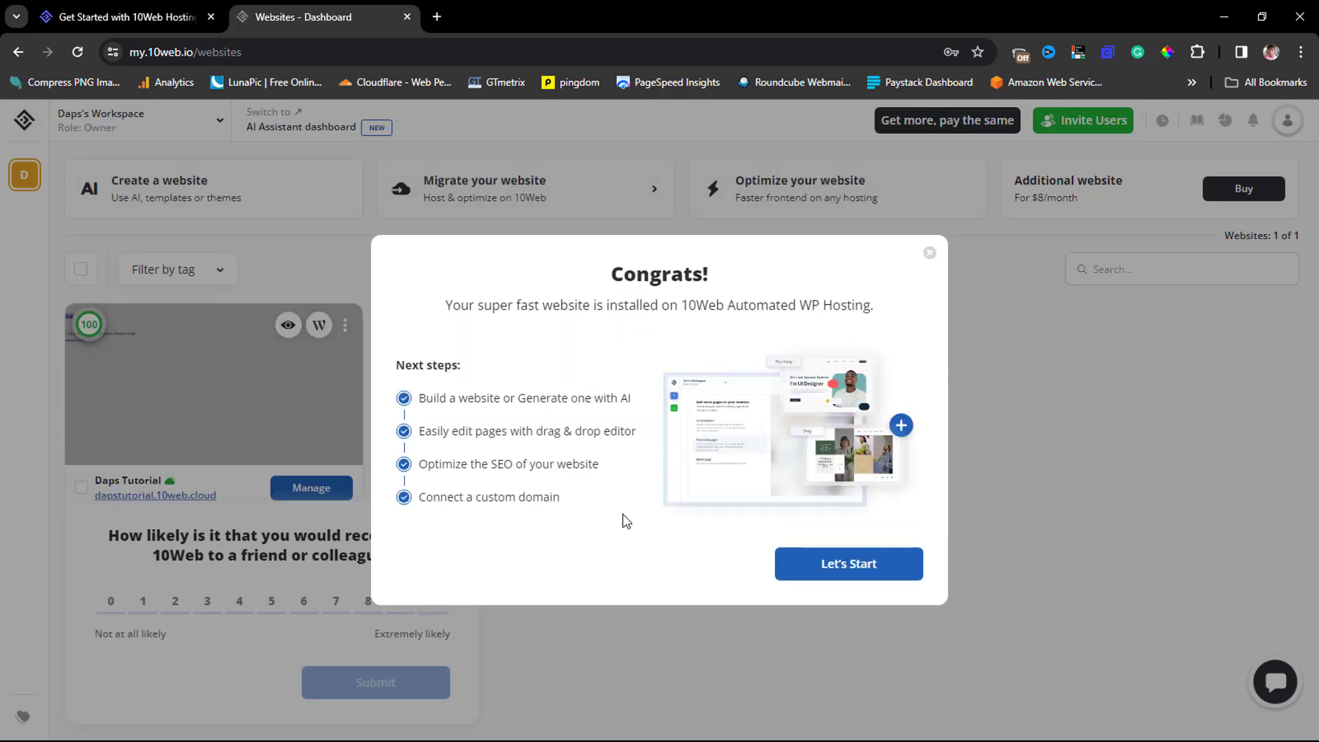
{"action": "left_click", "coordinate": [867, 569]}
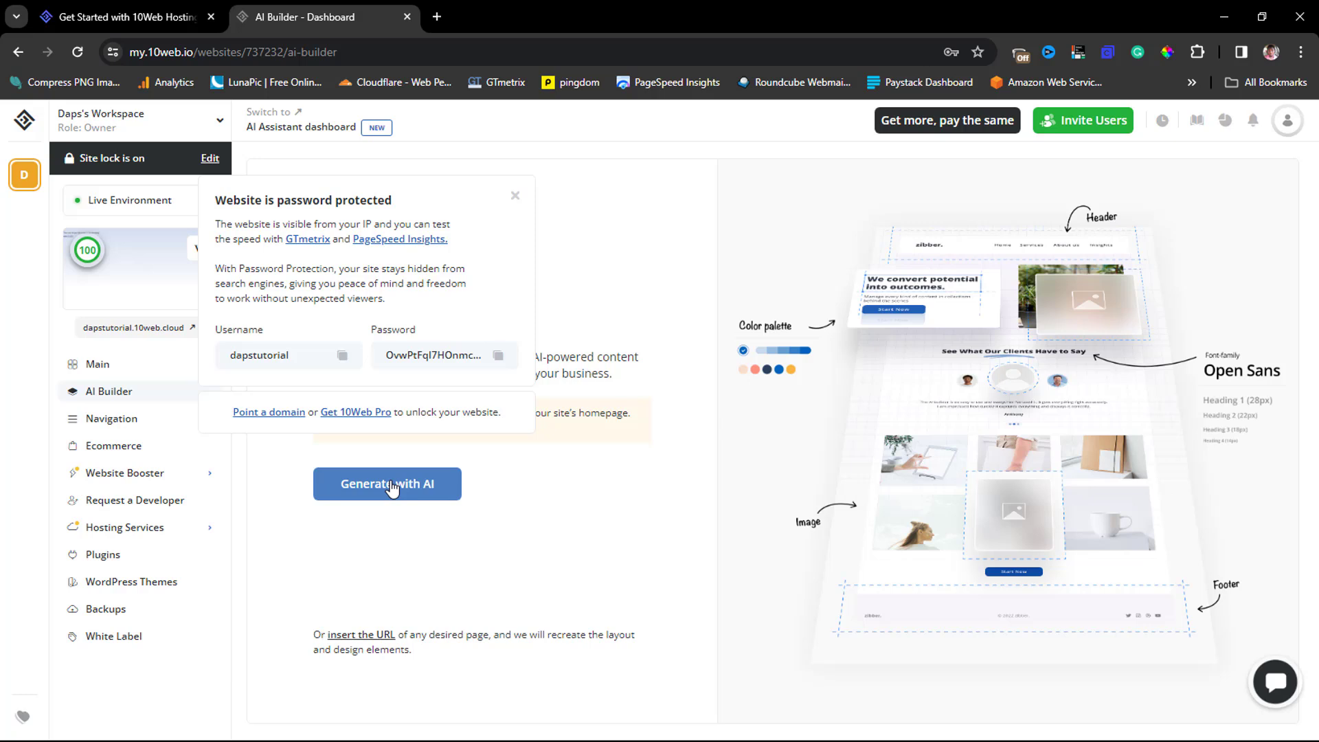
{"action": "left_click", "coordinate": [336, 638]}
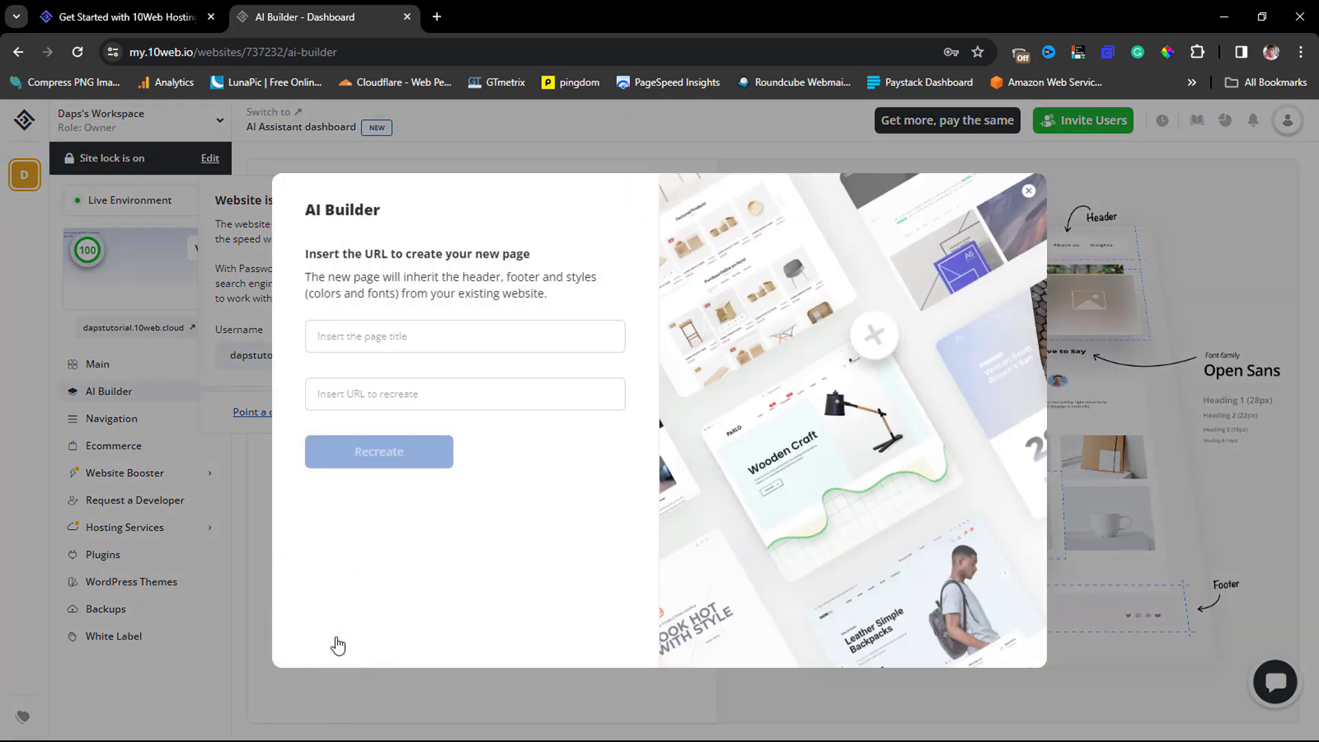
{"action": "left_click", "coordinate": [399, 336]}
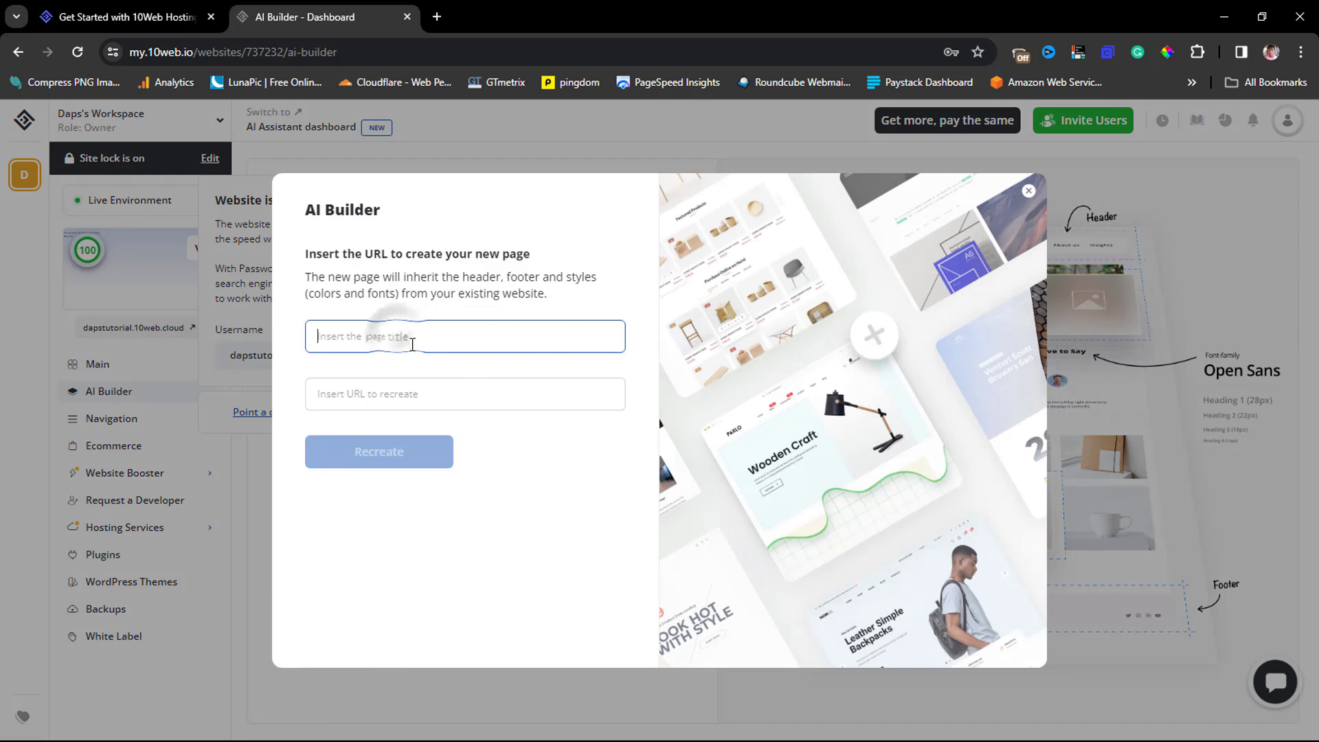
{"action": "left_click", "coordinate": [419, 393]}
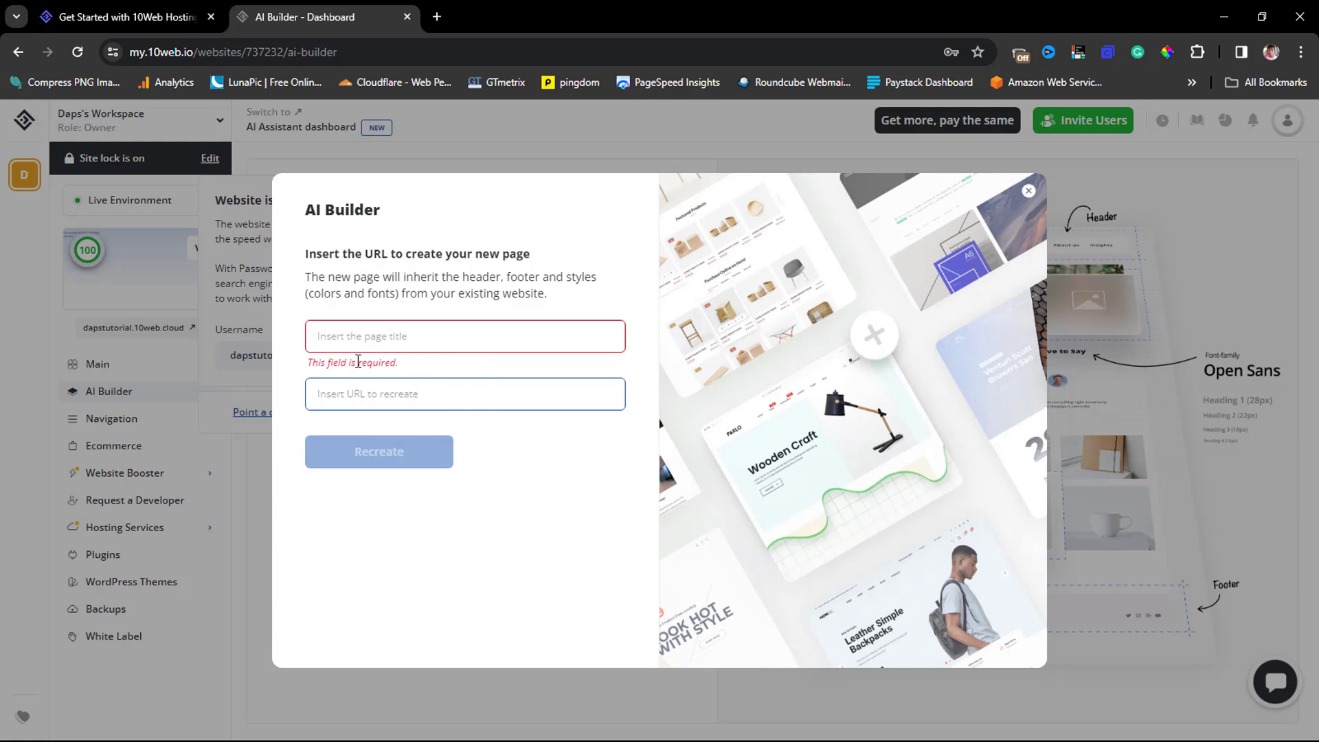
{"action": "left_click", "coordinate": [328, 336]}
{"action": "type", "text": "Home"}
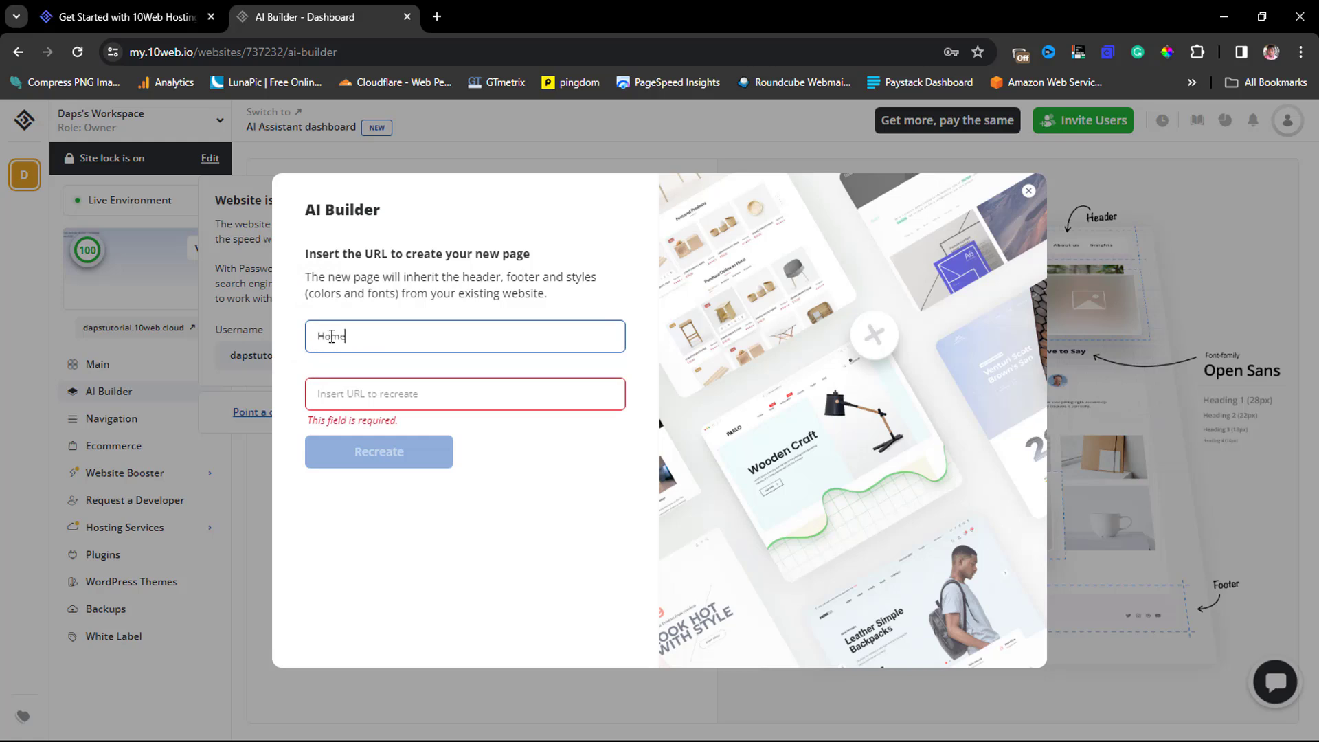
{"action": "left_click", "coordinate": [338, 394]}
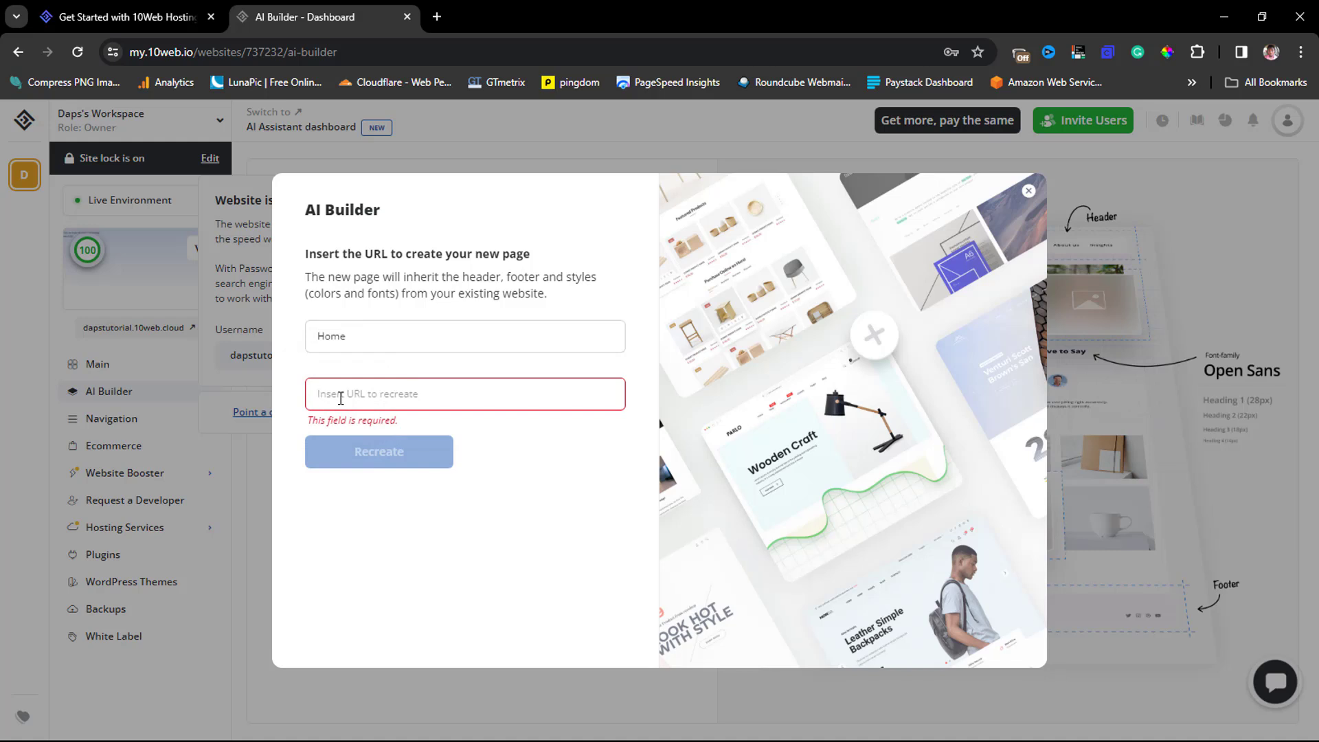
{"action": "type", "text": "https://wordpress.org"}
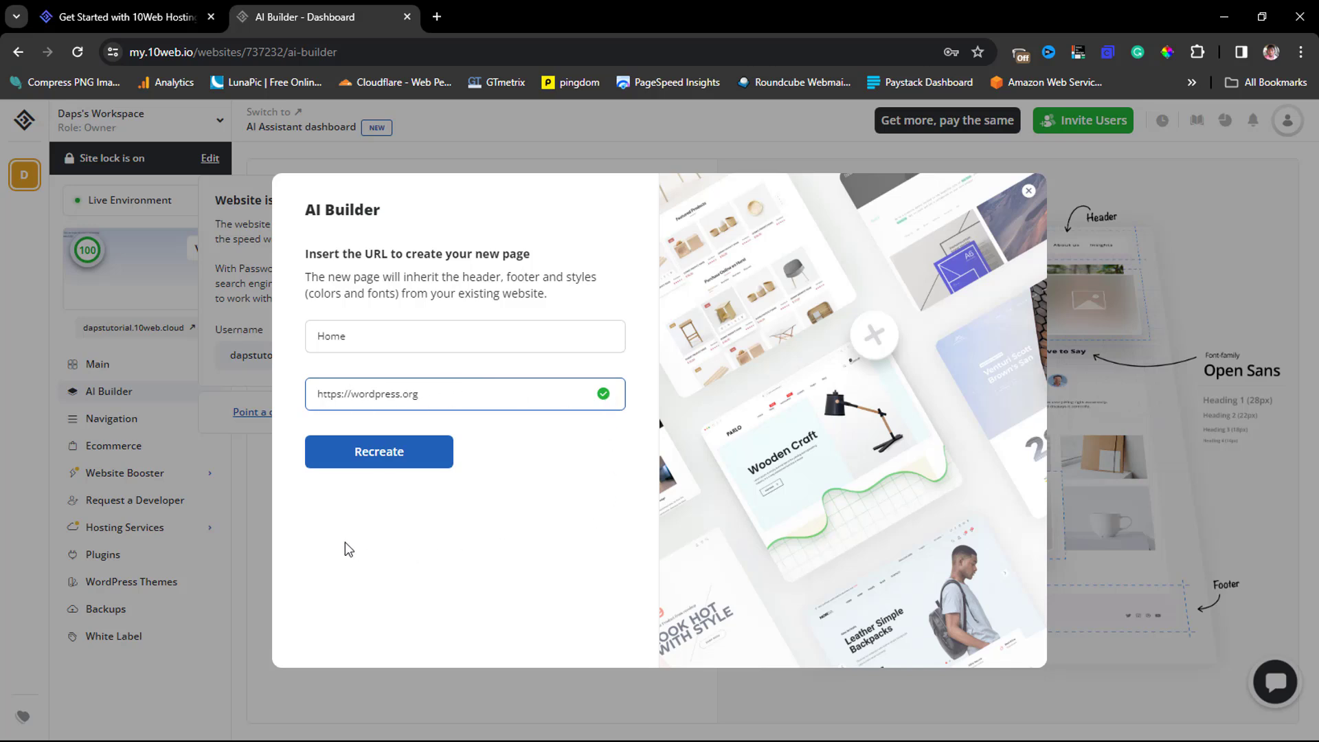
{"action": "left_click", "coordinate": [362, 457]}
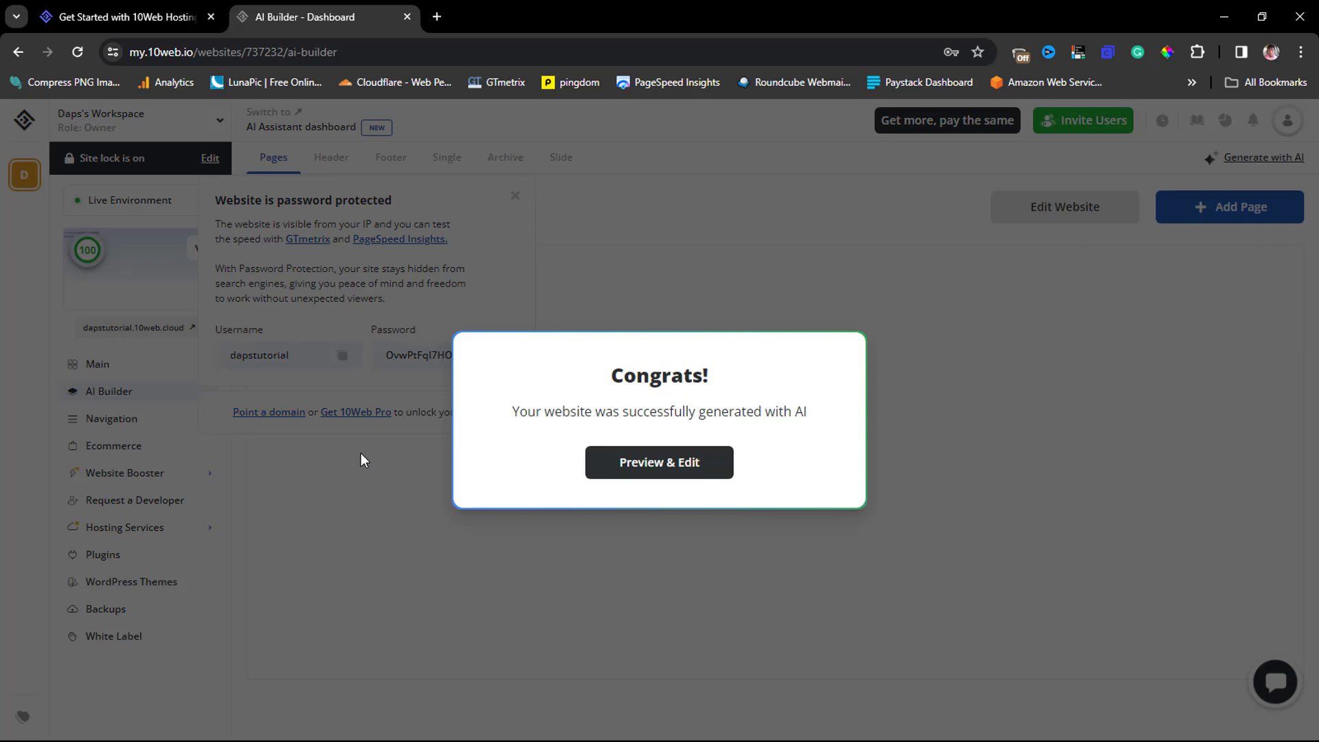
Open the generated Home page in the Elementor editor, scroll through it, and open a new tab
{"action": "left_click", "coordinate": [657, 465]}
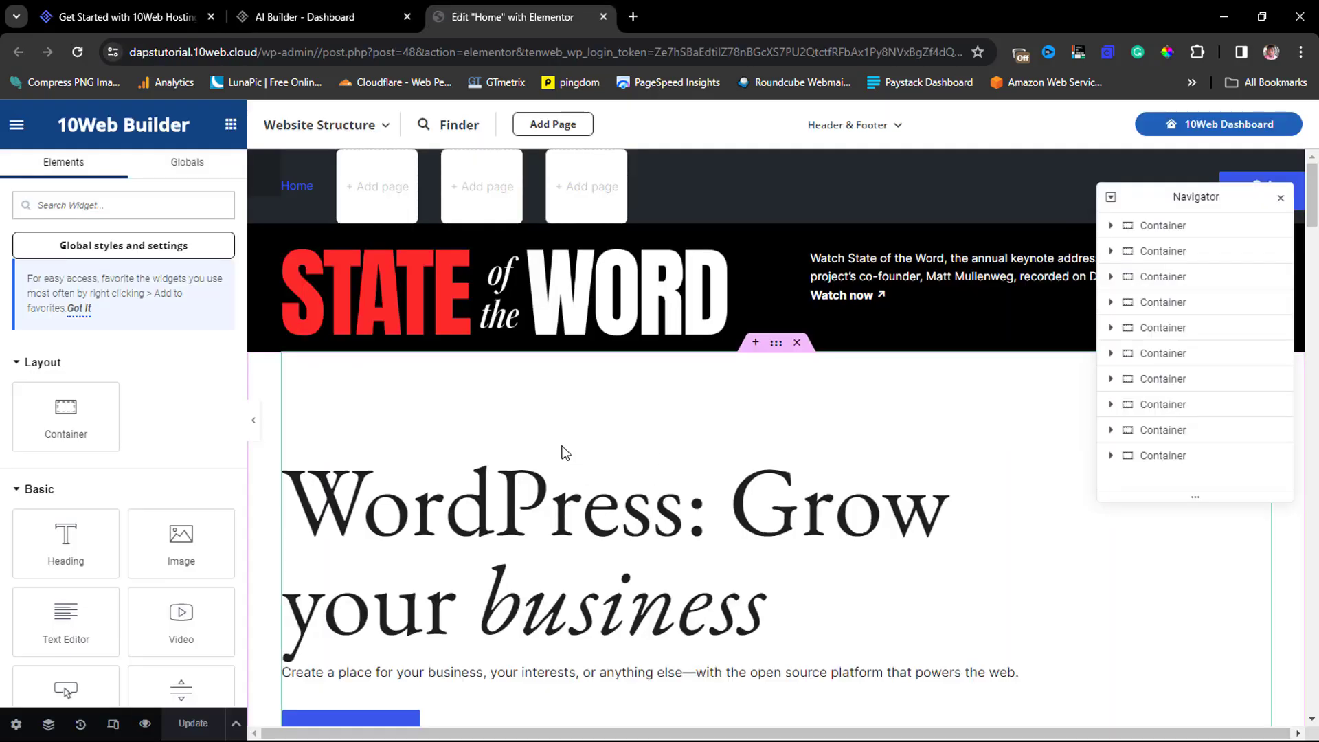
{"action": "scroll", "coordinate": [647, 402], "scroll_direction": "down", "scroll_amount": 10}
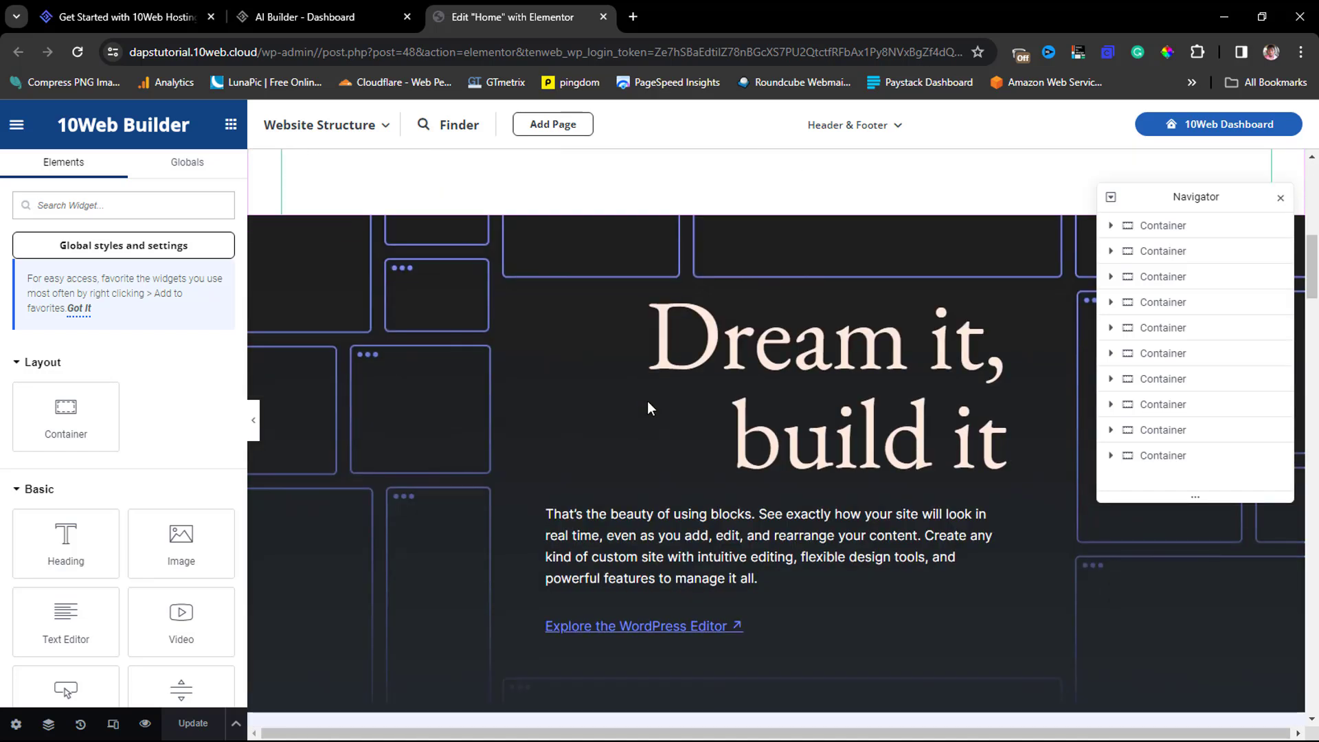
{"action": "scroll", "coordinate": [647, 402], "scroll_direction": "down", "scroll_amount": 10}
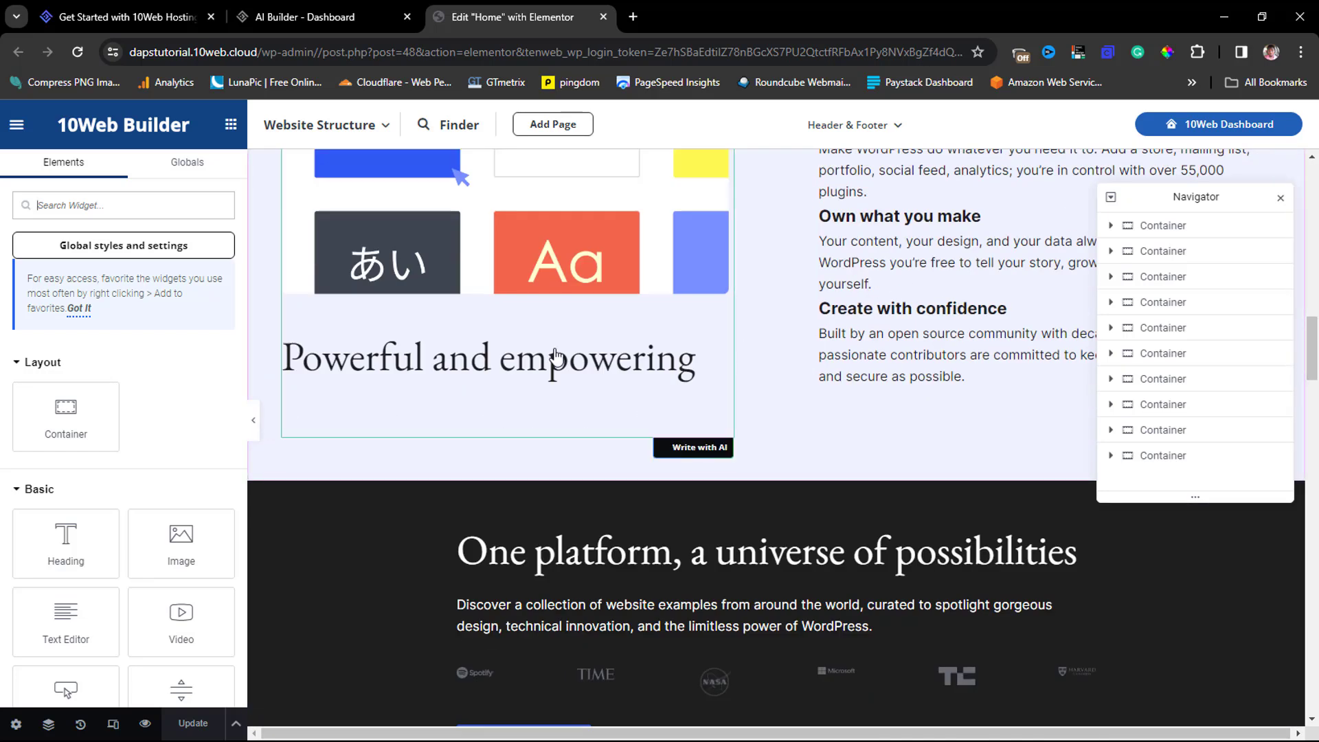
{"action": "scroll", "coordinate": [539, 354], "scroll_direction": "down", "scroll_amount": 5}
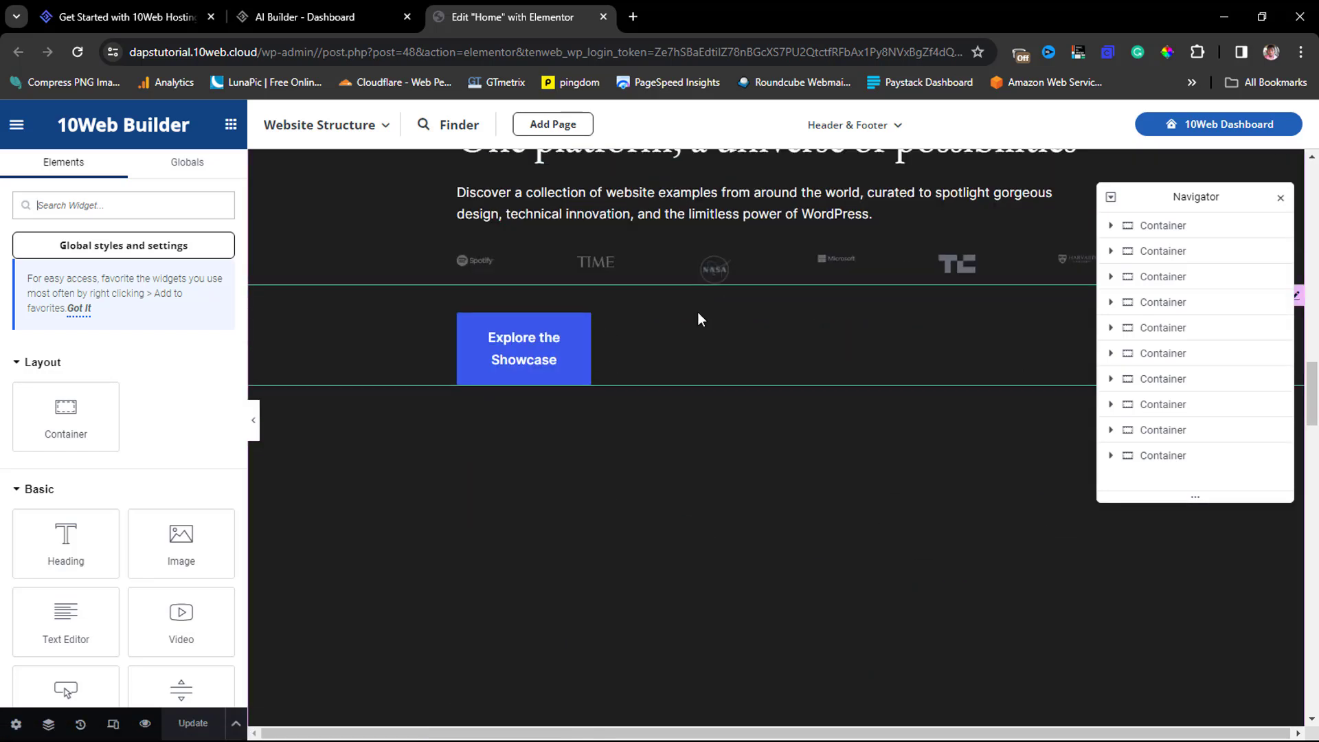
{"action": "scroll", "coordinate": [683, 344], "scroll_direction": "down", "scroll_amount": 15}
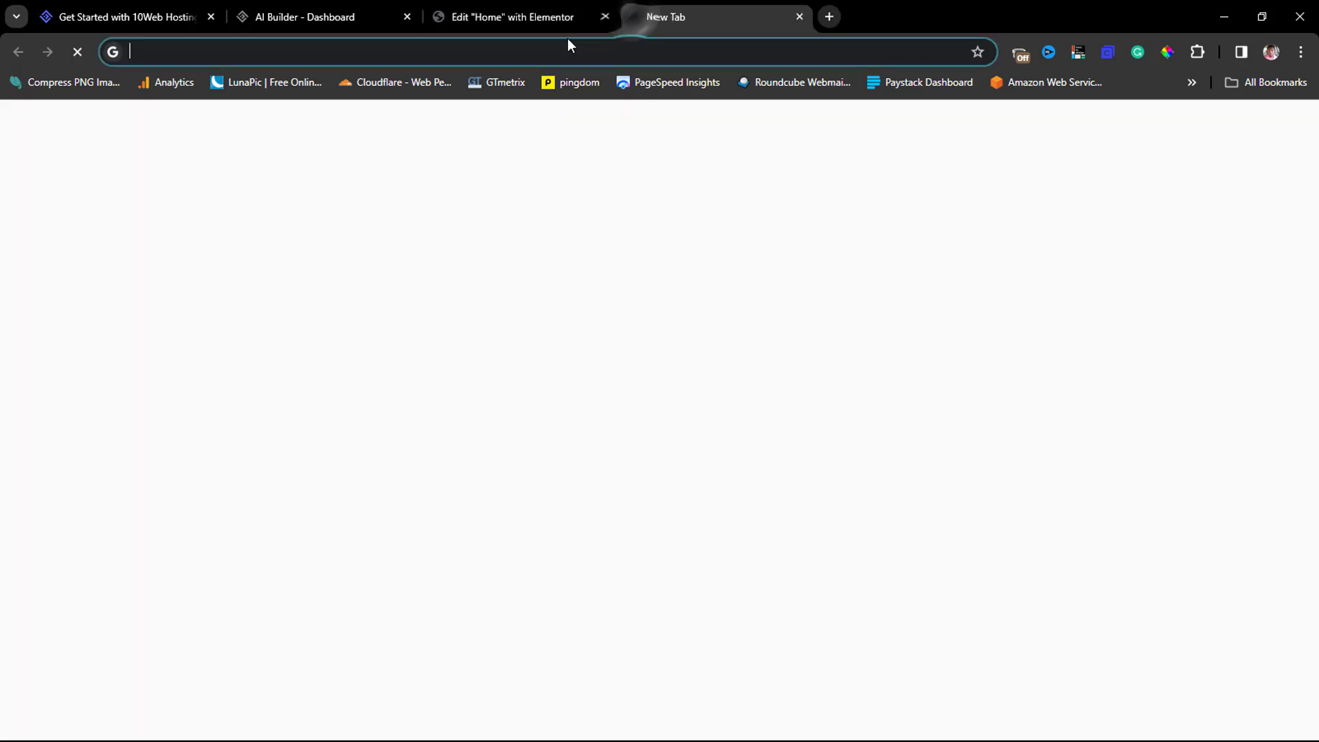
{"action": "left_click", "coordinate": [633, 17]}
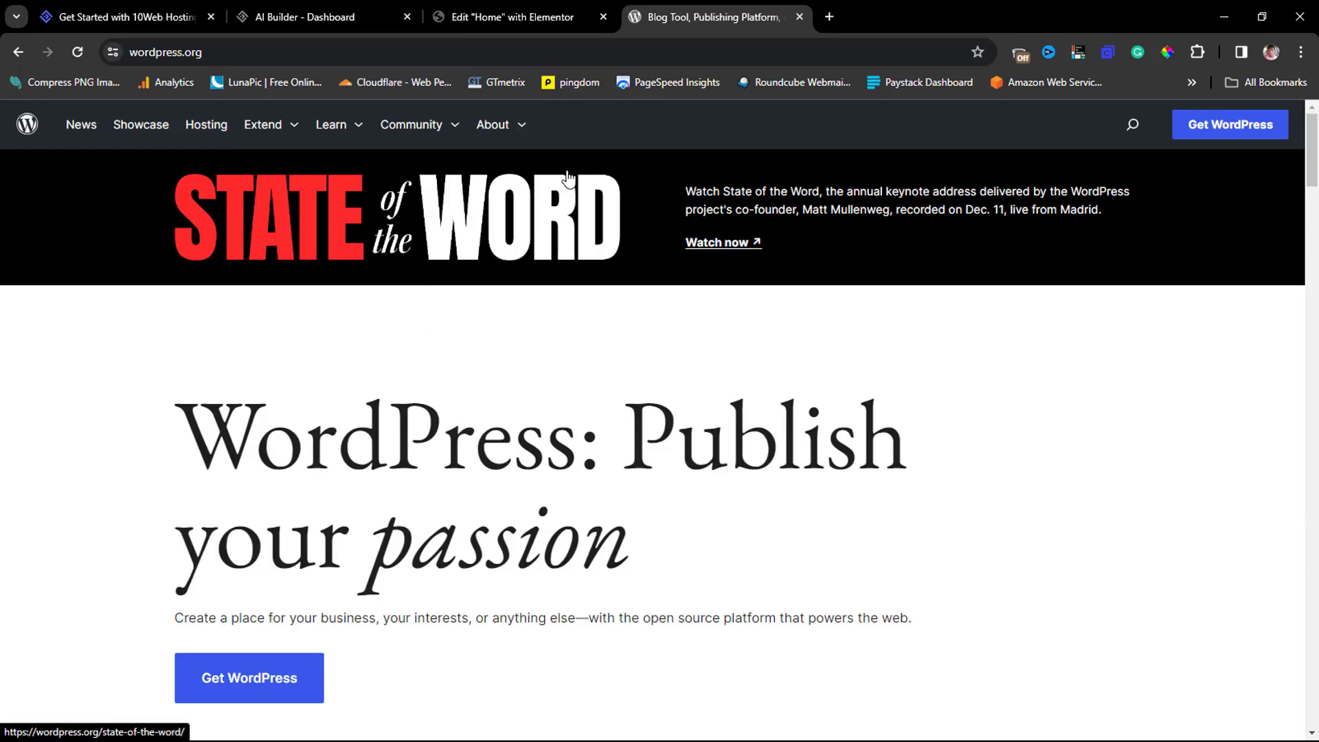
Browse wordpress.org, return to the editor, and bring up View Page link options from the builder menu
{"action": "scroll", "coordinate": [446, 353], "scroll_direction": "down", "scroll_amount": 5}
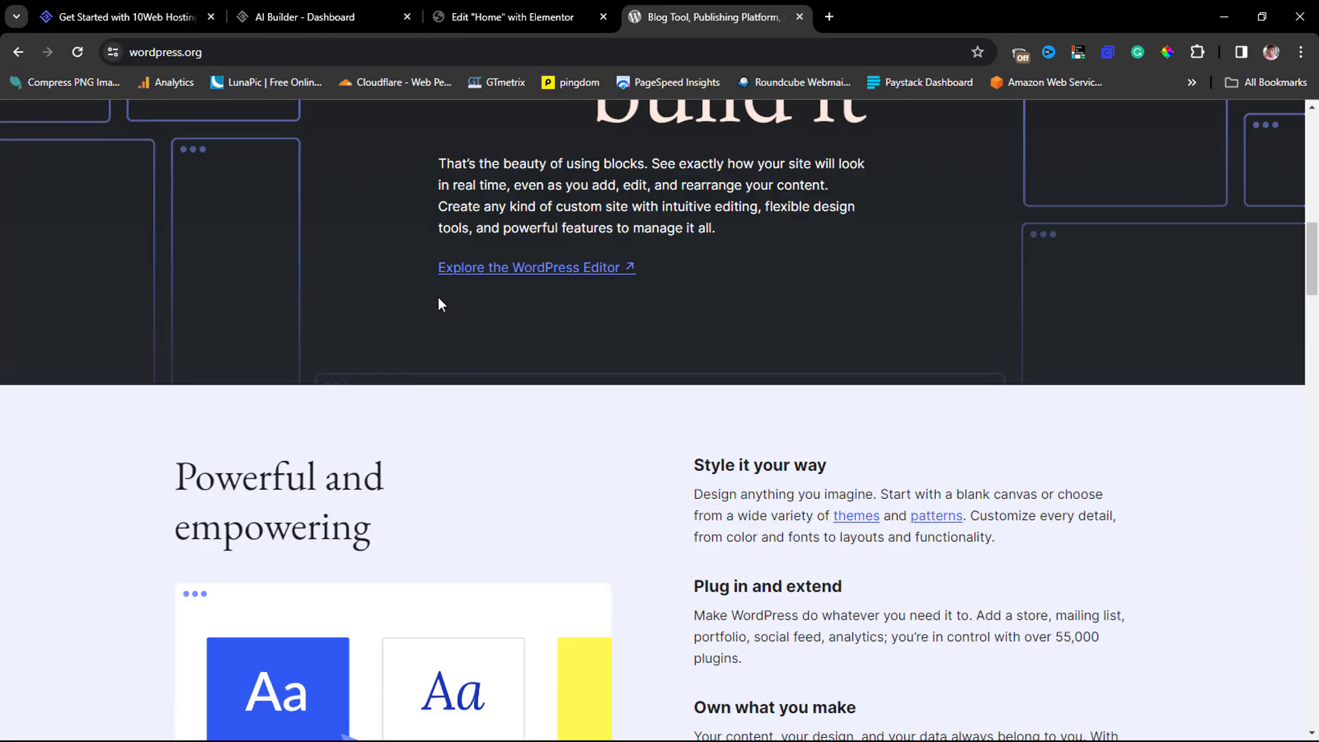
{"action": "scroll", "coordinate": [439, 297], "scroll_direction": "down", "scroll_amount": 20}
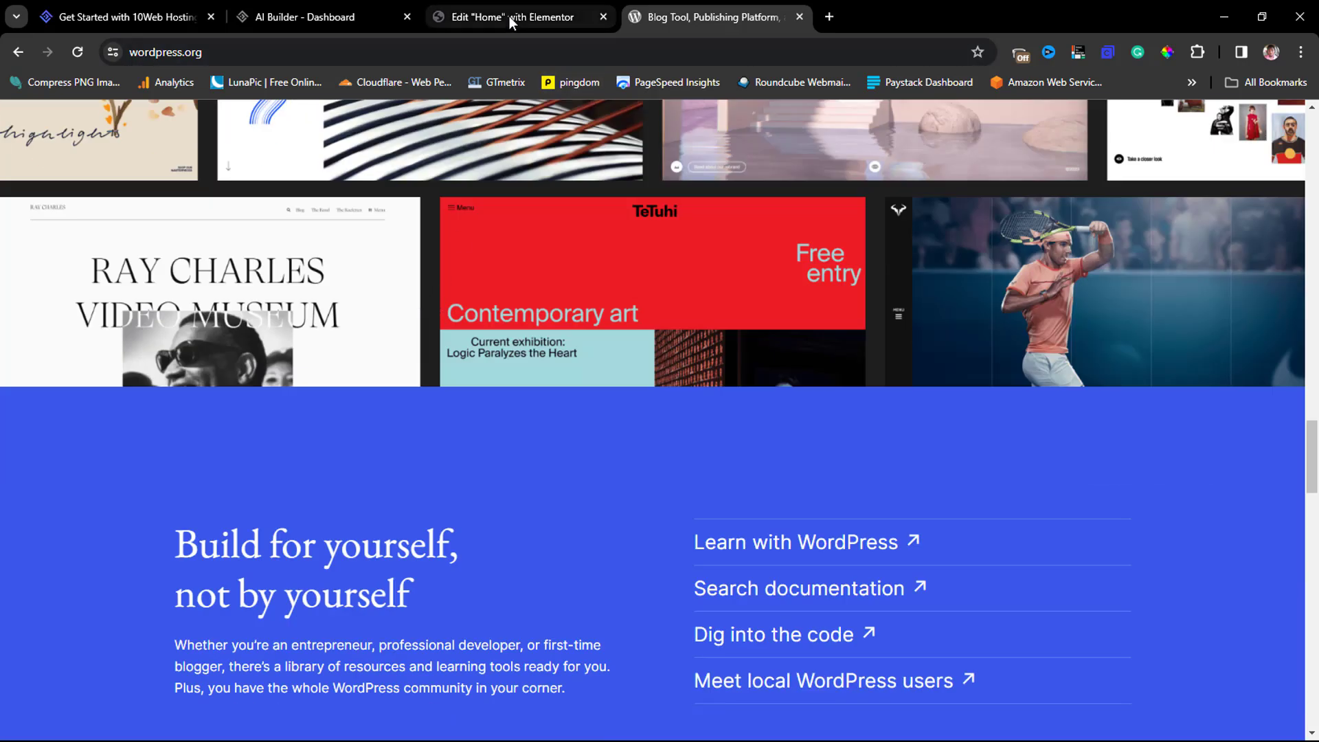
{"action": "left_click", "coordinate": [510, 16]}
{"action": "scroll", "coordinate": [518, 342], "scroll_direction": "down", "scroll_amount": 10}
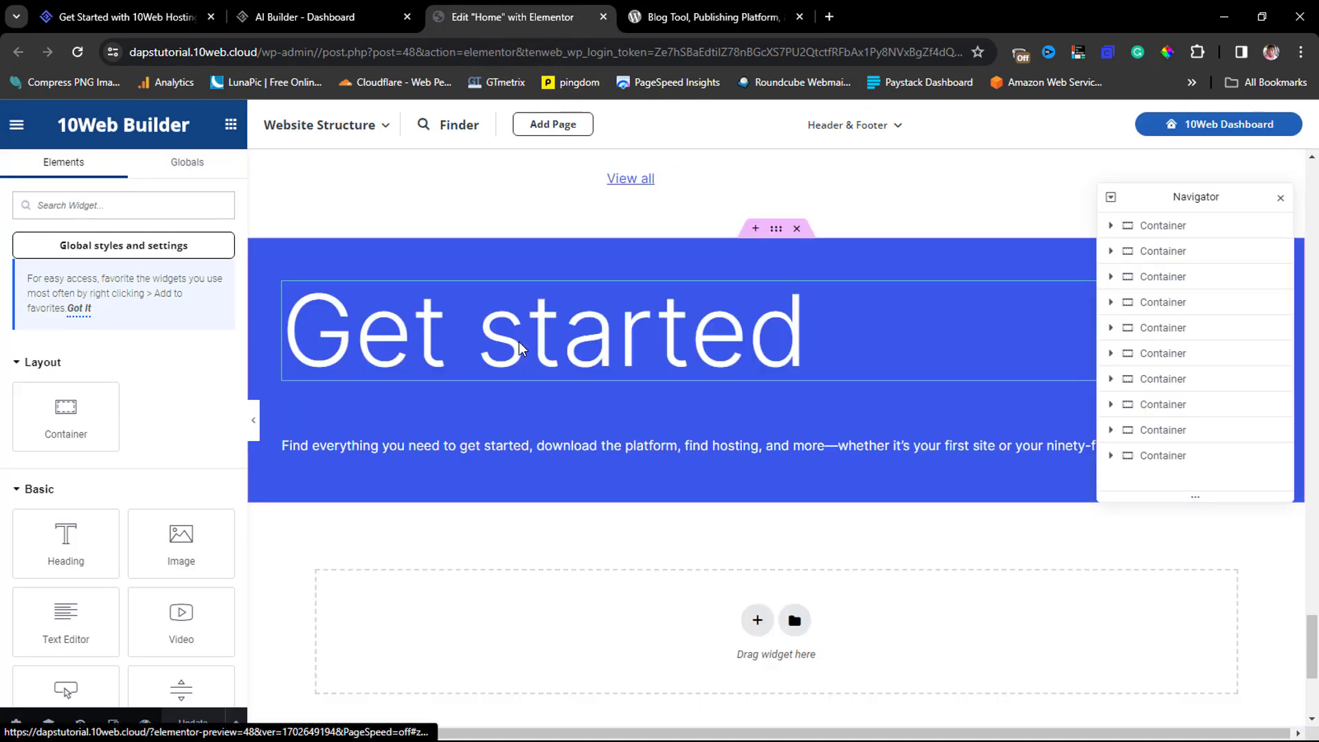
{"action": "scroll", "coordinate": [519, 344], "scroll_direction": "down", "scroll_amount": 4}
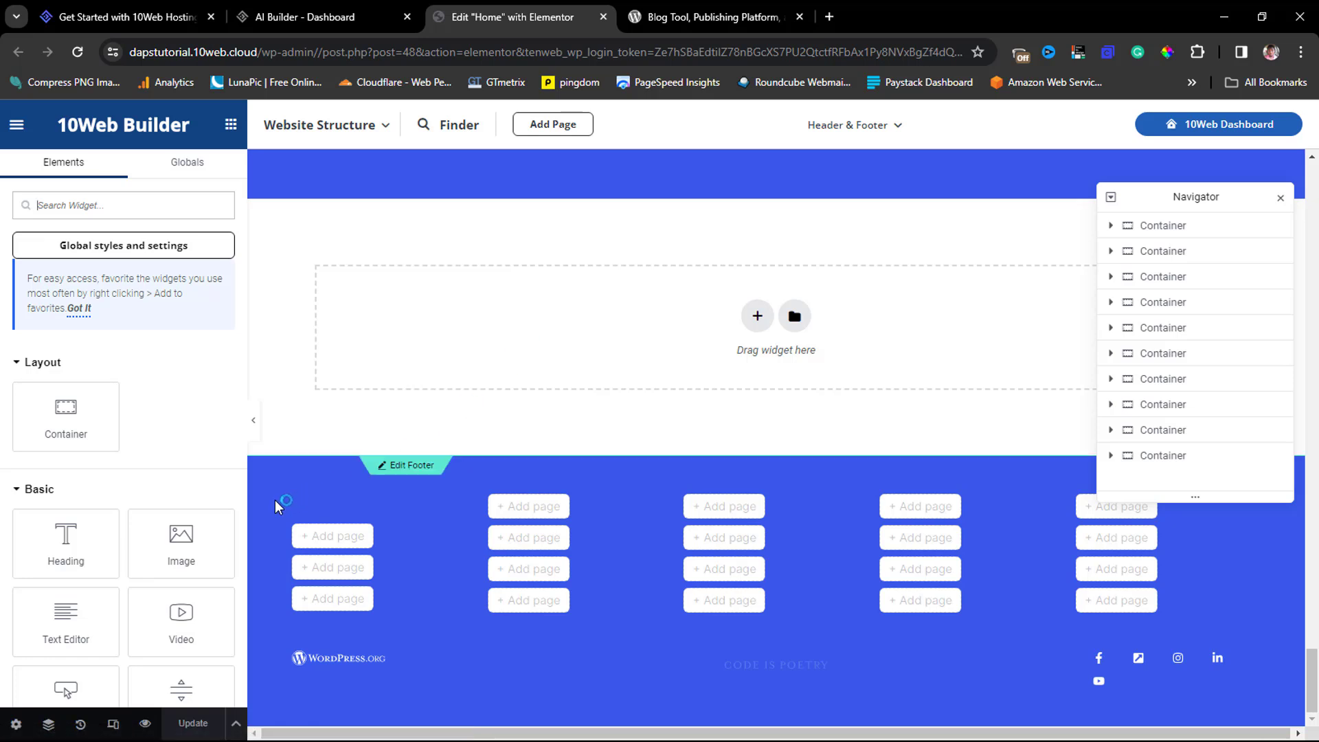
{"action": "left_click", "coordinate": [10, 120]}
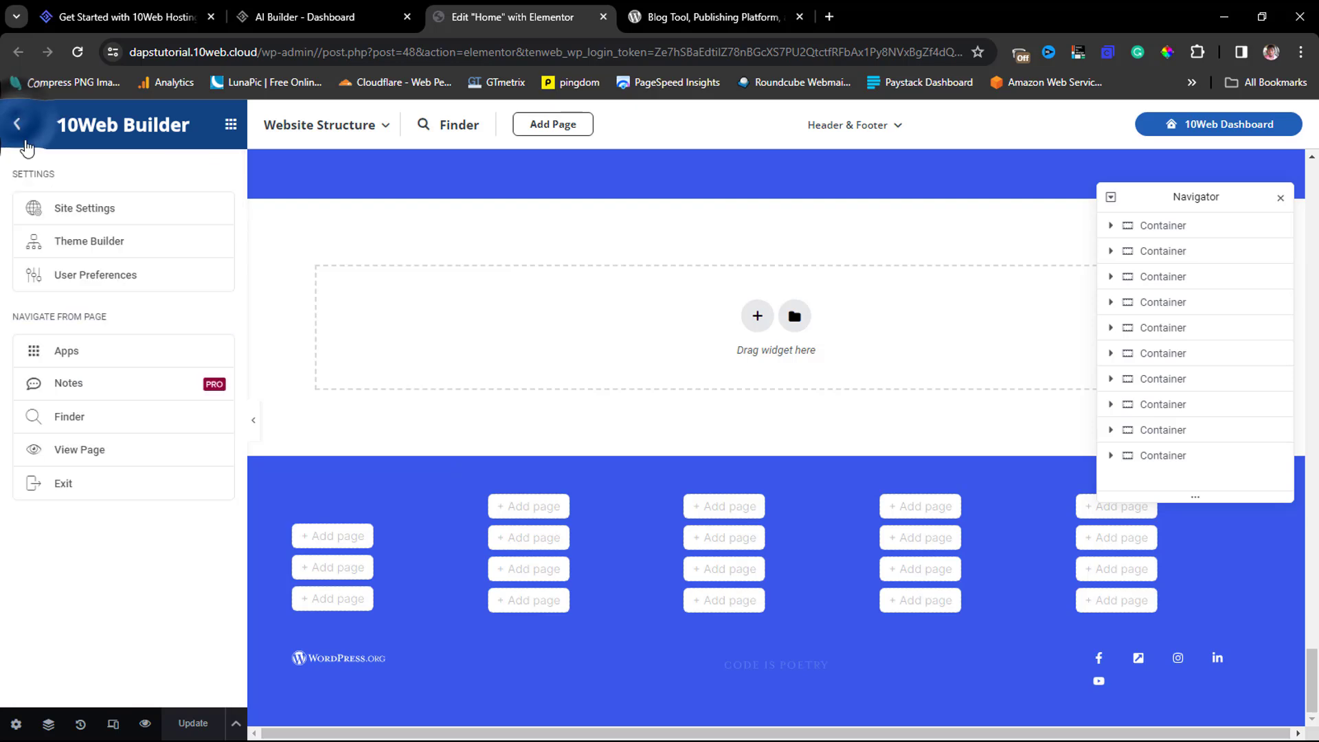
{"action": "right_click", "coordinate": [85, 454]}
{"action": "left_click", "coordinate": [166, 466]}
{"action": "left_click", "coordinate": [708, 15]}
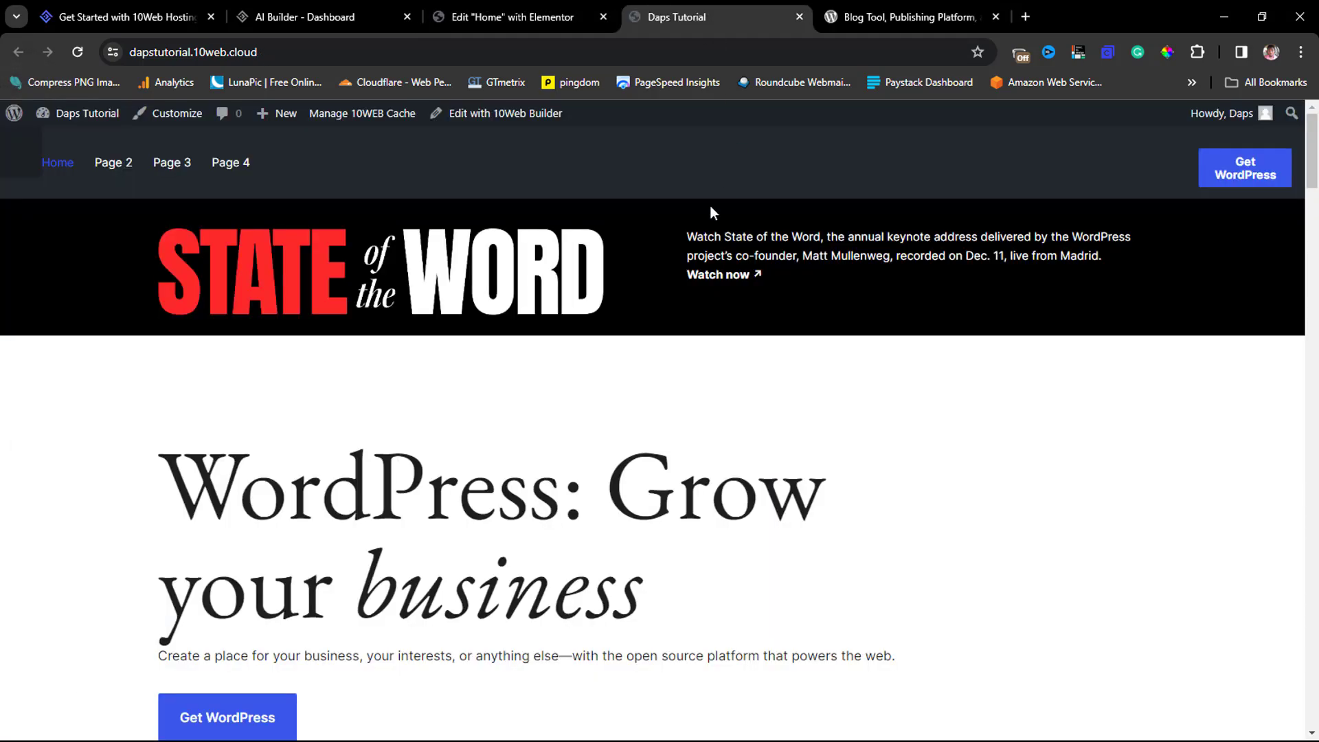
{"action": "scroll", "coordinate": [635, 258], "scroll_direction": "down", "scroll_amount": 15}
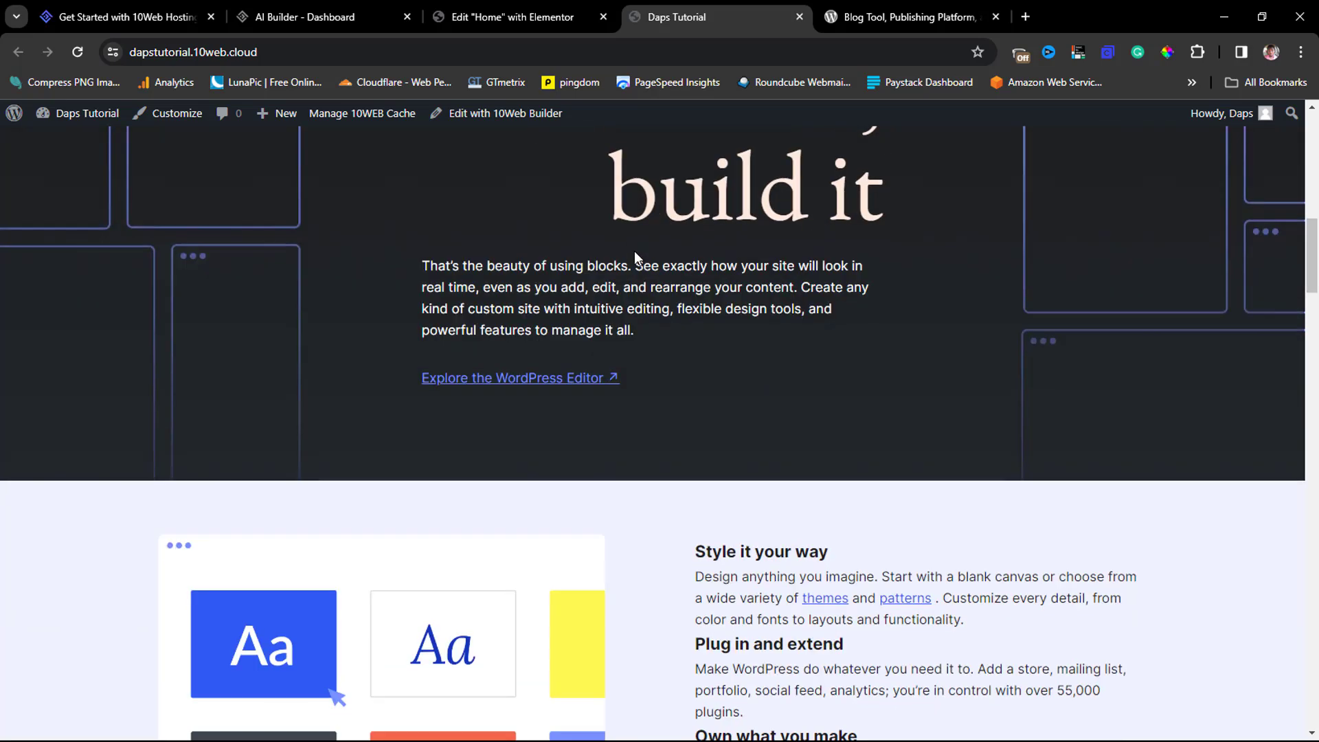
{"action": "scroll", "coordinate": [635, 257], "scroll_direction": "down", "scroll_amount": 7}
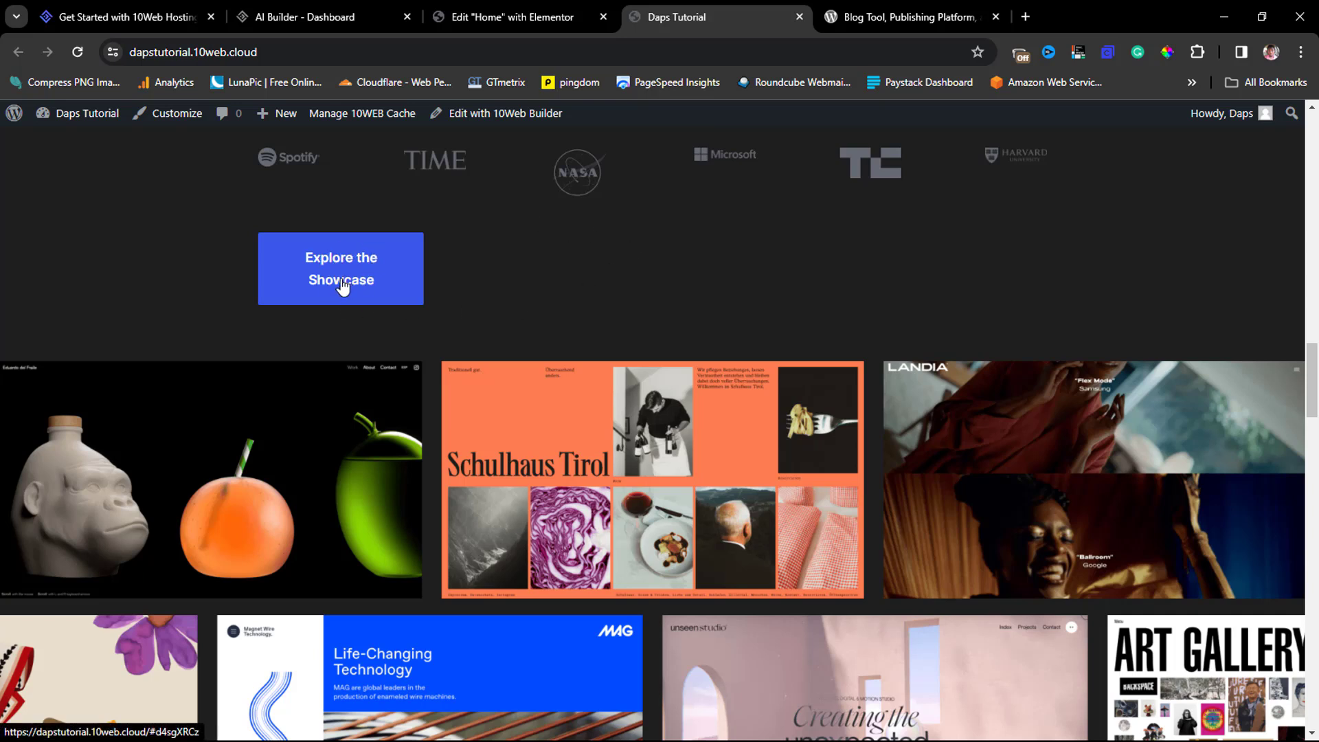
{"action": "left_click", "coordinate": [897, 18]}
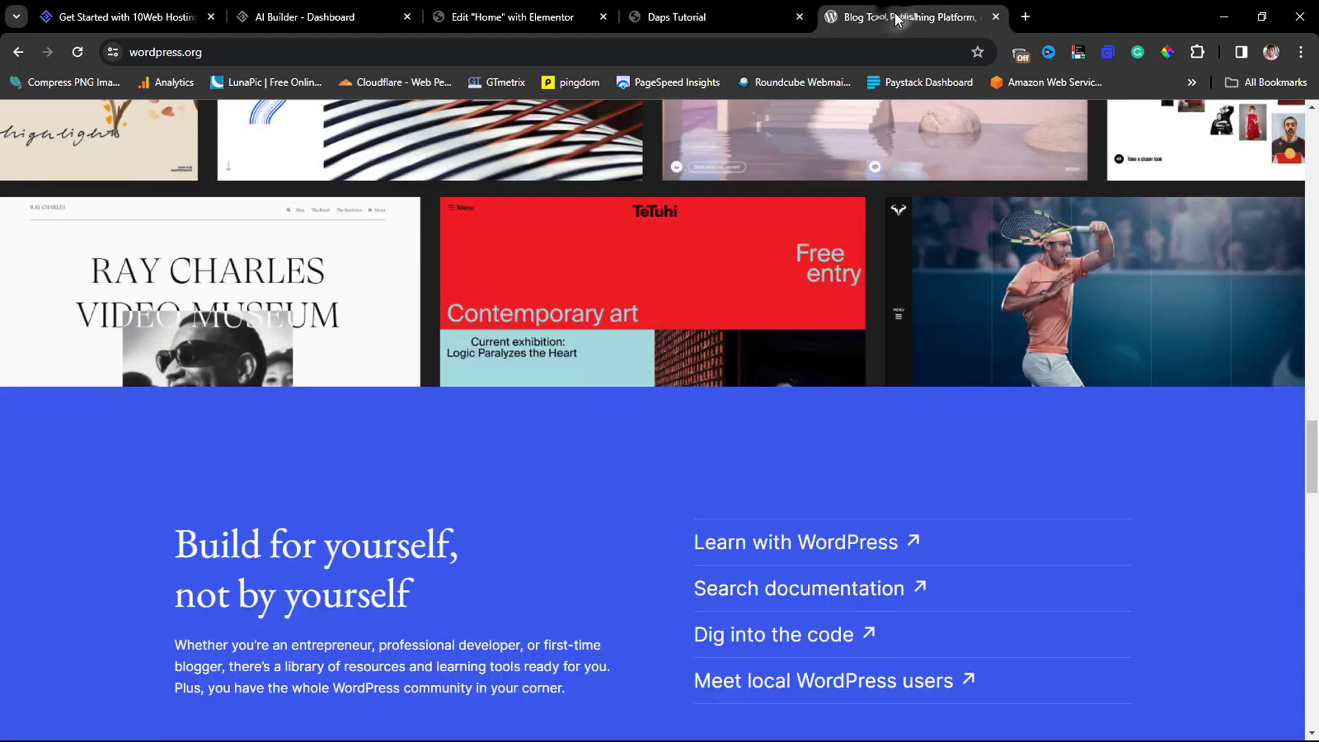
{"action": "scroll", "coordinate": [484, 295], "scroll_direction": "up", "scroll_amount": 10}
{"action": "scroll", "coordinate": [484, 292], "scroll_direction": "down", "scroll_amount": 10}
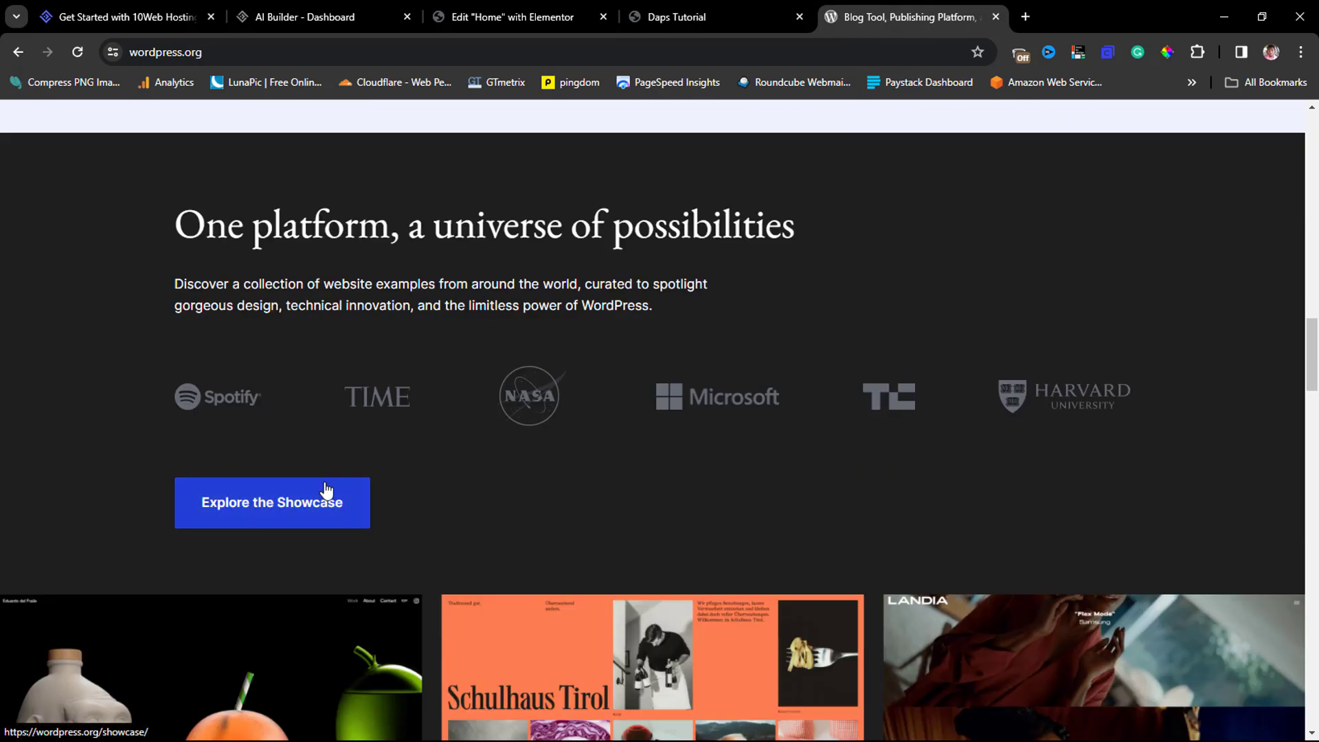
{"action": "left_click", "coordinate": [705, 13]}
{"action": "scroll", "coordinate": [592, 282], "scroll_direction": "down", "scroll_amount": 20}
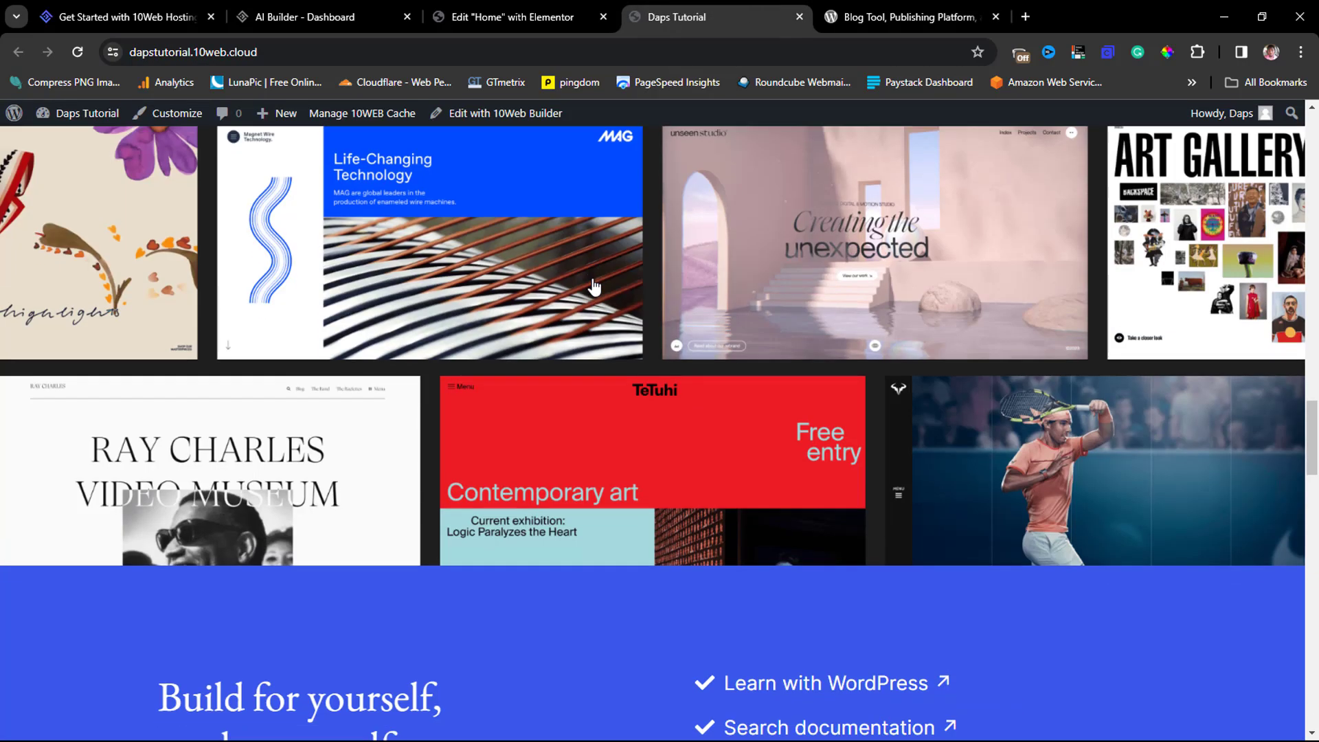
{"action": "scroll", "coordinate": [592, 279], "scroll_direction": "down", "scroll_amount": 10}
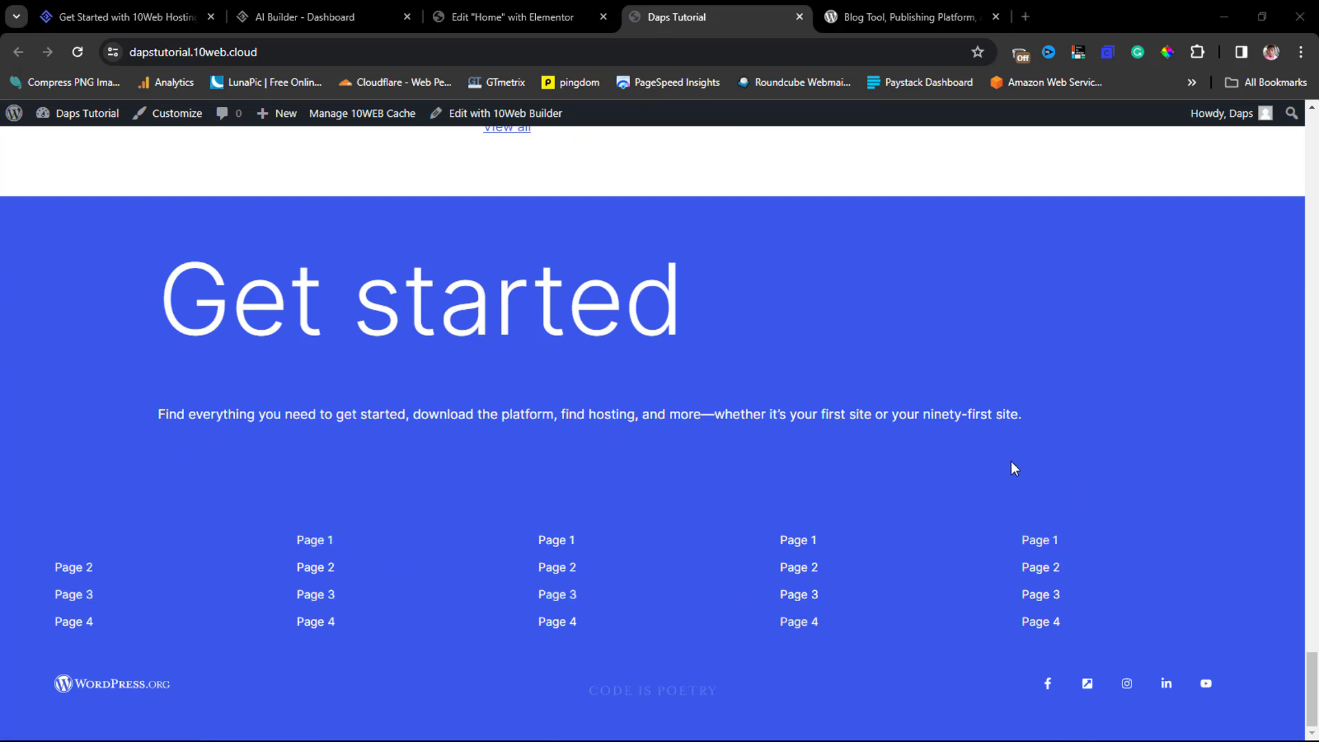
{"action": "scroll", "coordinate": [951, 433], "scroll_direction": "up", "scroll_amount": 20}
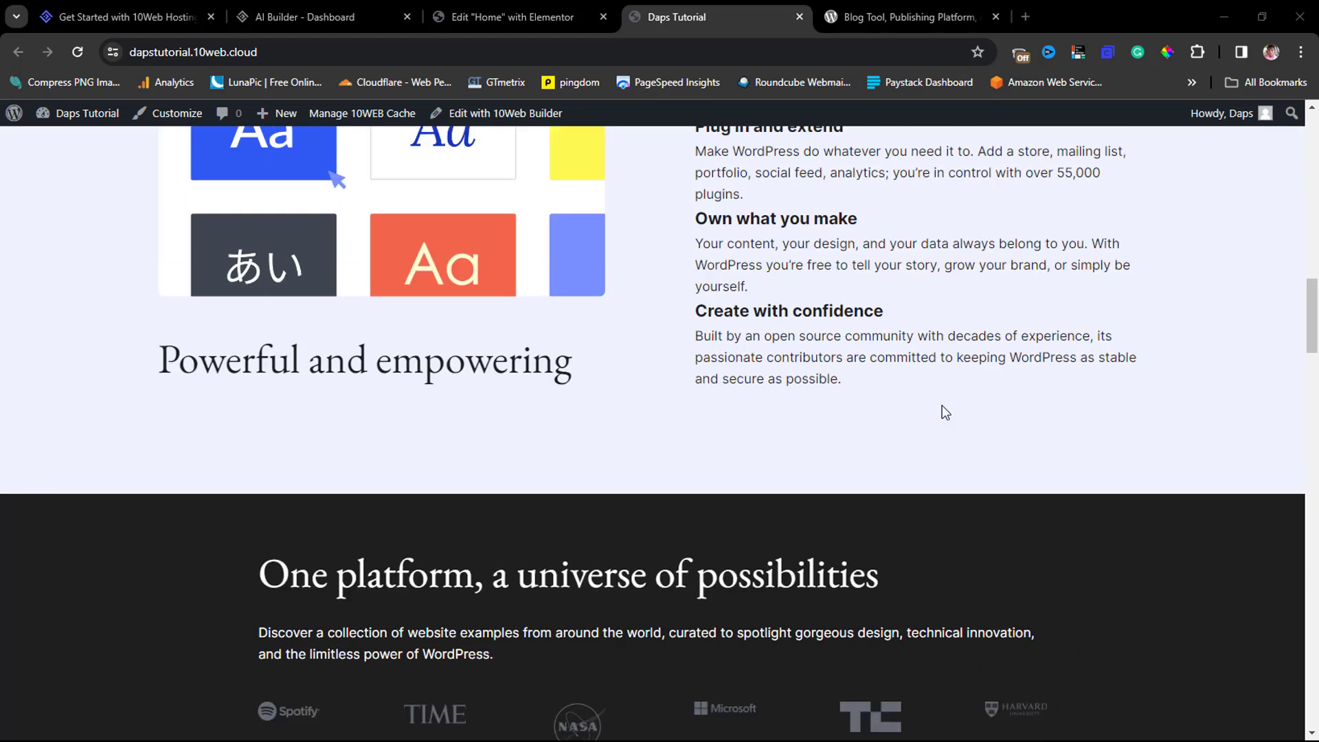
{"action": "scroll", "coordinate": [946, 412], "scroll_direction": "up", "scroll_amount": 15}
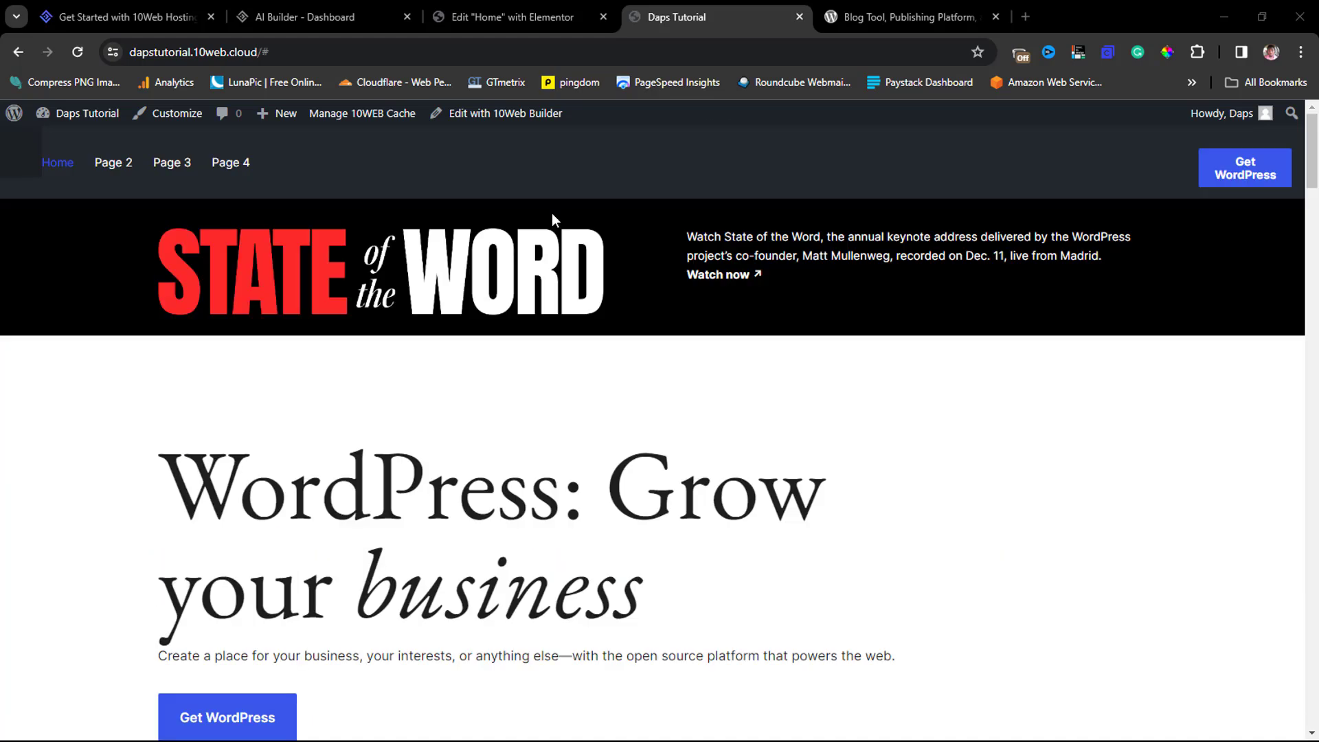
{"action": "left_click", "coordinate": [128, 166]}
Return to the Elementor editor tab and scroll through the cloned Home page
{"action": "left_click", "coordinate": [514, 19]}
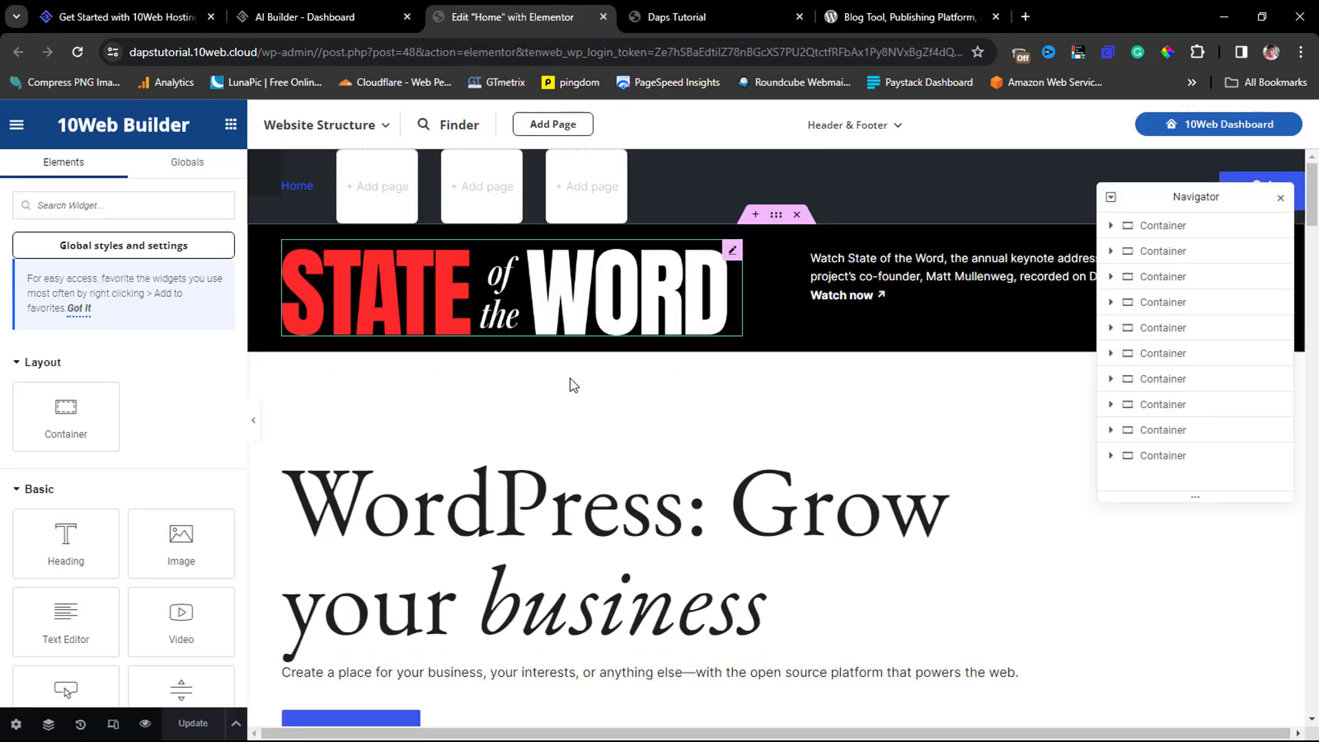
{"action": "scroll", "coordinate": [501, 348], "scroll_direction": "down", "scroll_amount": 15}
{"action": "scroll", "coordinate": [501, 349], "scroll_direction": "up", "scroll_amount": 15}
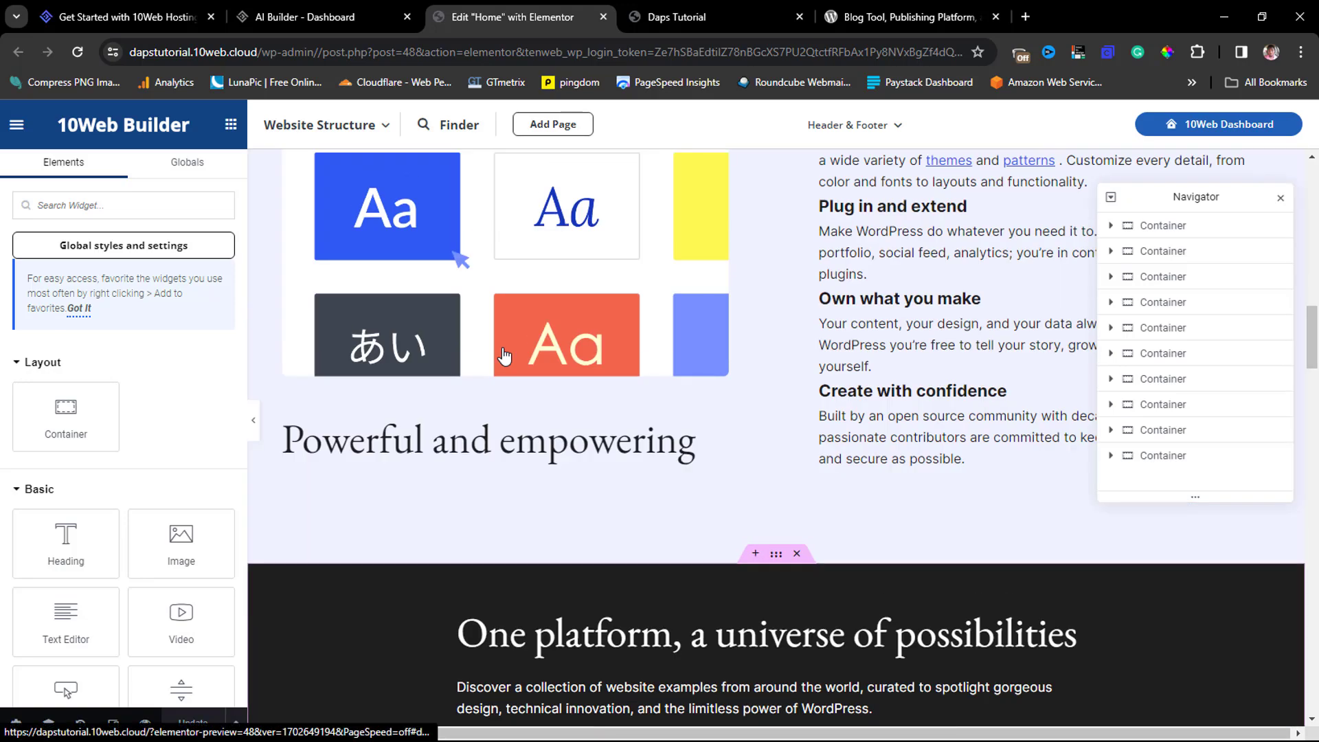
{"action": "scroll", "coordinate": [502, 348], "scroll_direction": "down", "scroll_amount": 5}
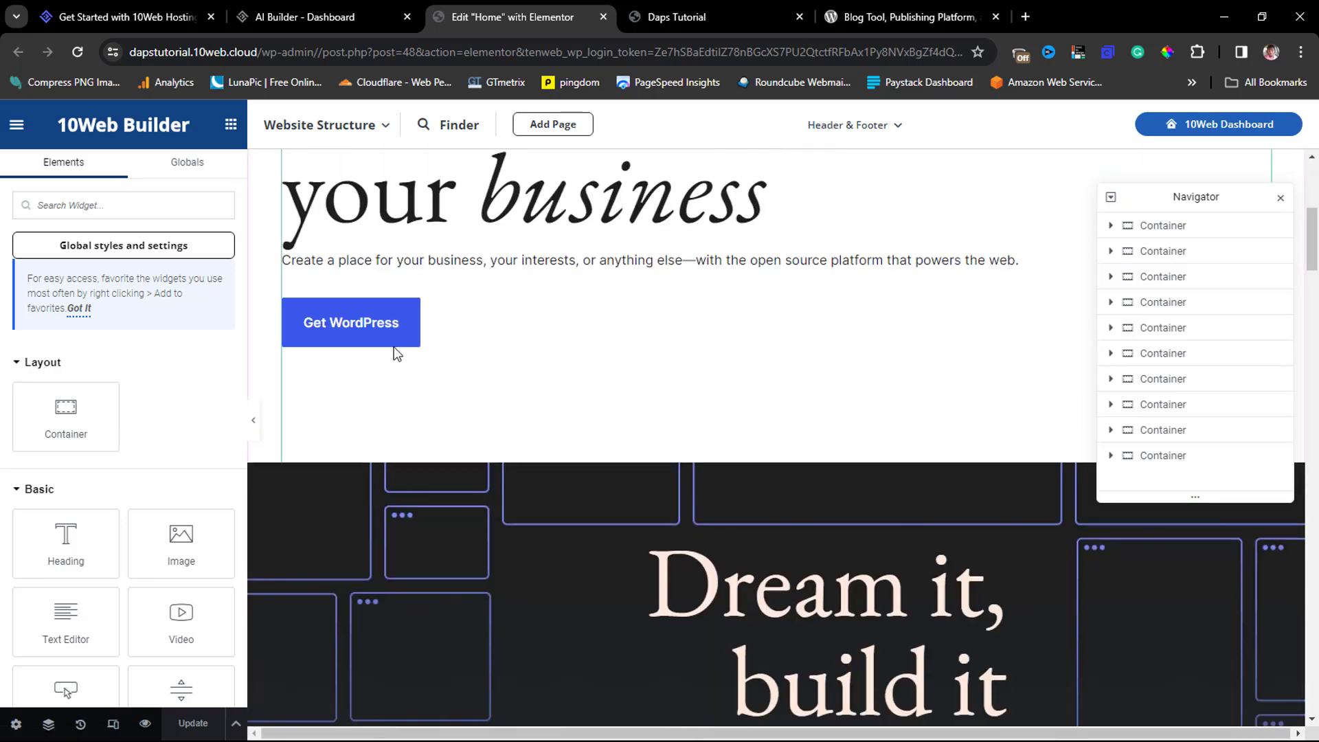
{"action": "scroll", "coordinate": [602, 329], "scroll_direction": "up", "scroll_amount": 5}
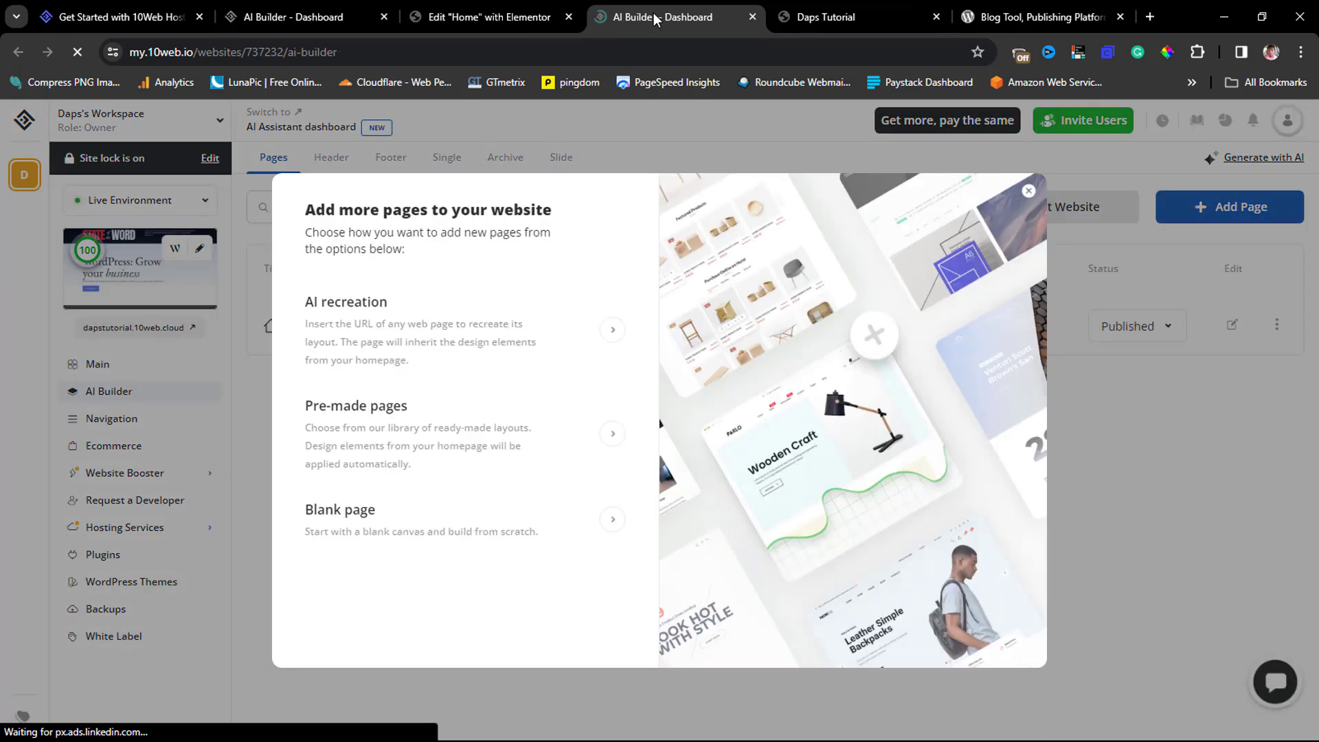
Choose AI recreation from a URL and begin filling in the new page's title and URL
{"action": "left_click", "coordinate": [355, 329]}
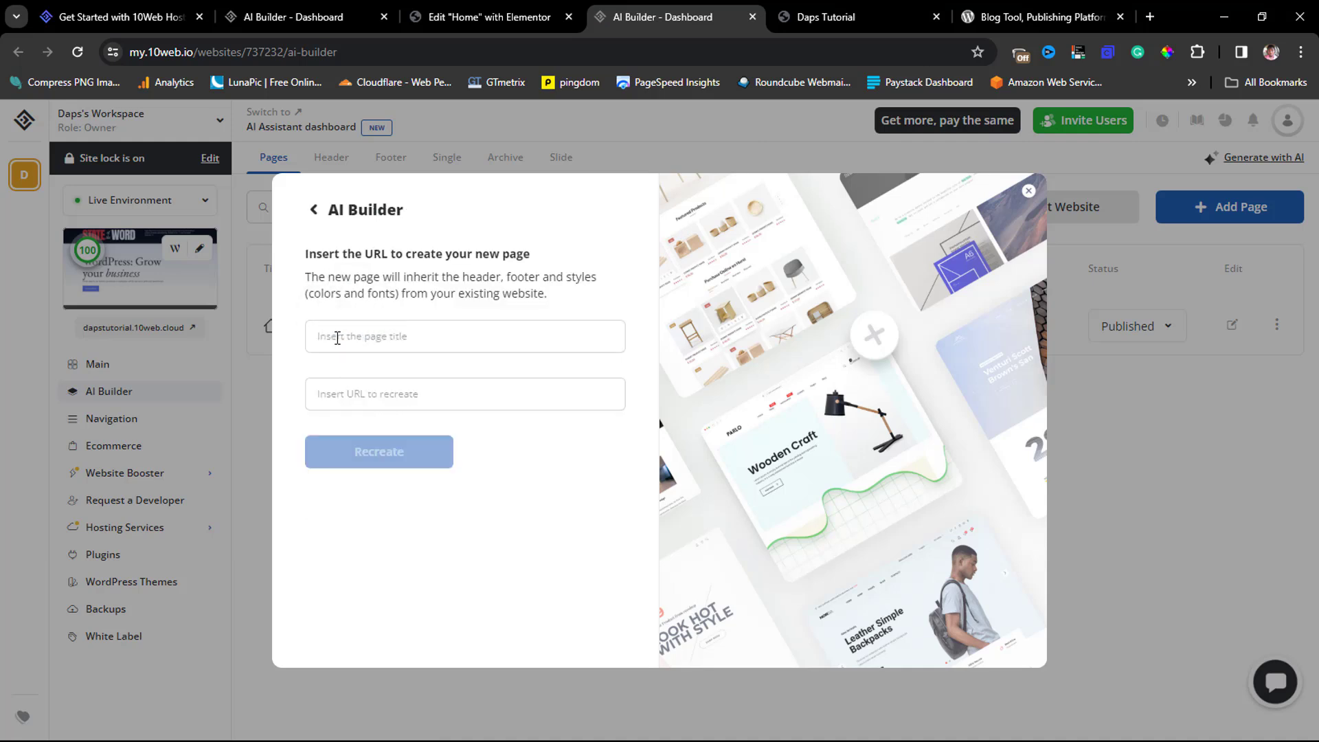
{"action": "left_click", "coordinate": [338, 338]}
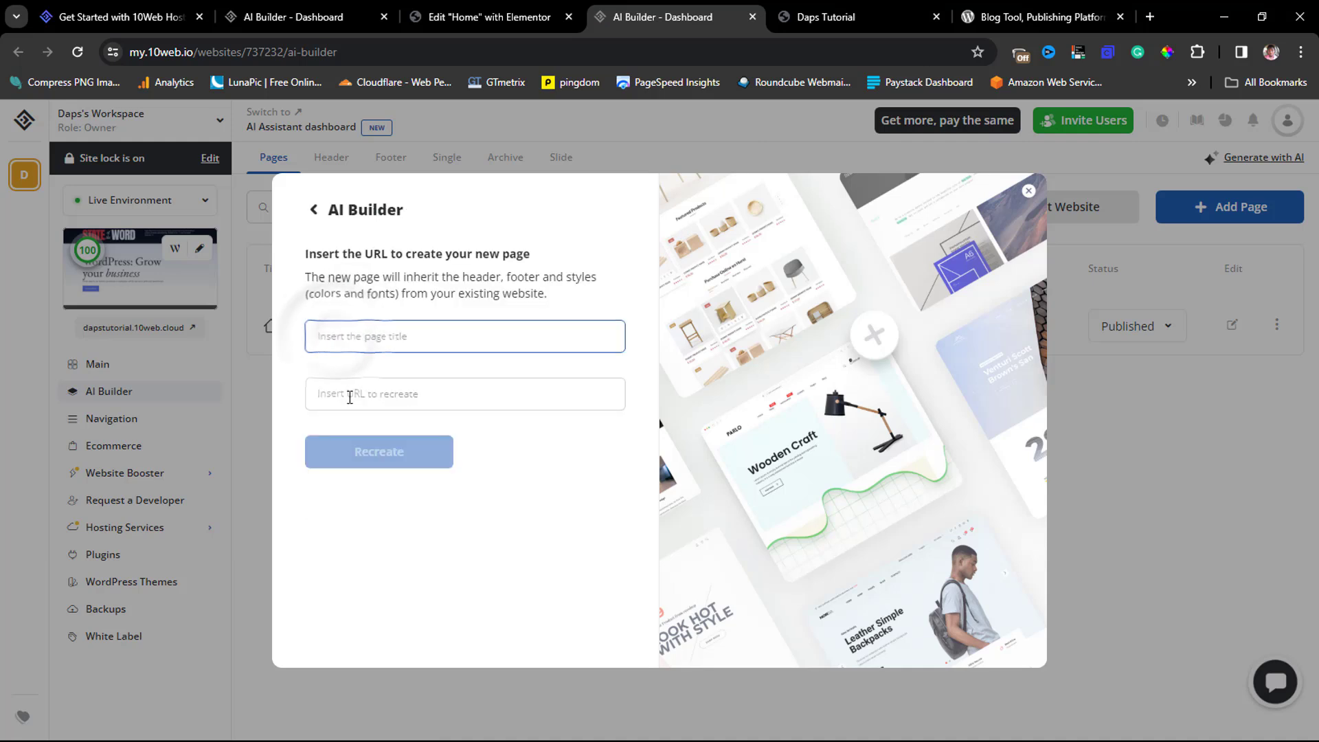
{"action": "left_click", "coordinate": [348, 395]}
Check the original wordpress.org page, then return to the AI Builder pages list with the About draft
{"action": "left_click", "coordinate": [980, 10]}
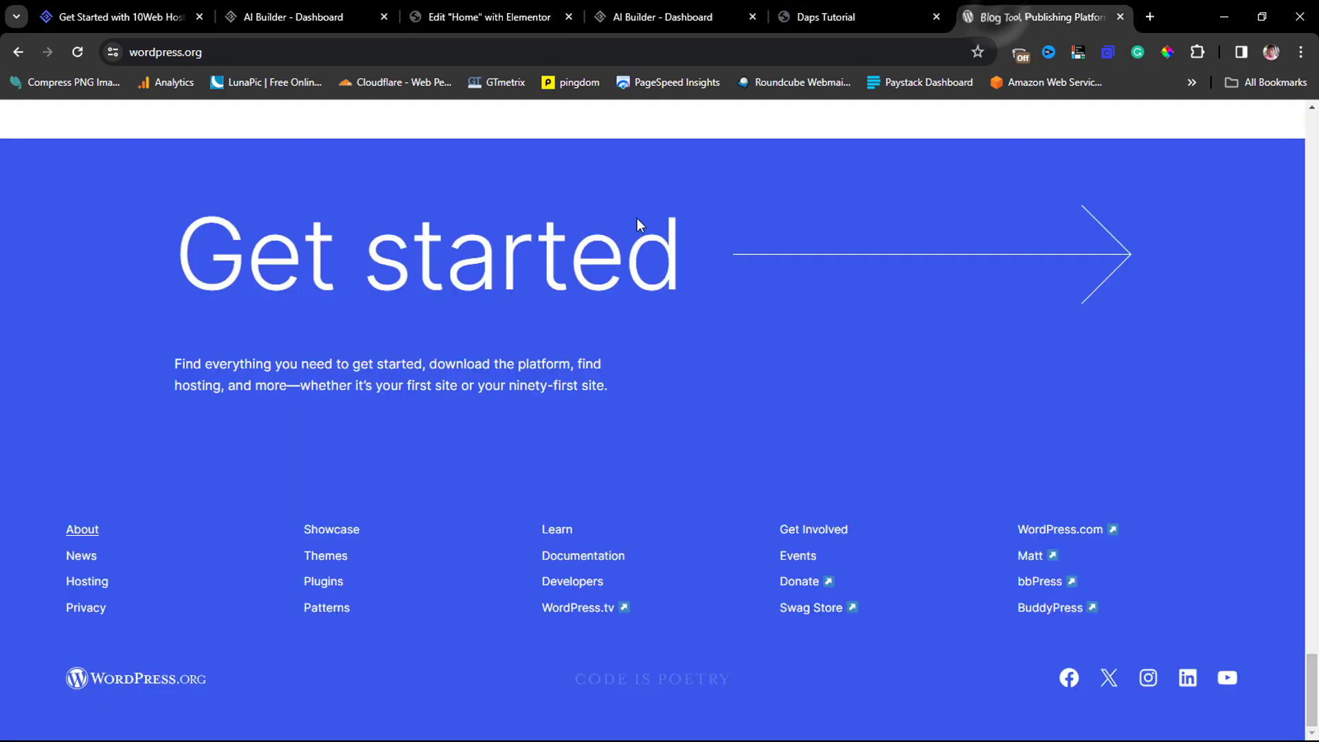
{"action": "scroll", "coordinate": [289, 295], "scroll_direction": "up", "scroll_amount": 15}
{"action": "scroll", "coordinate": [283, 277], "scroll_direction": "up", "scroll_amount": 20}
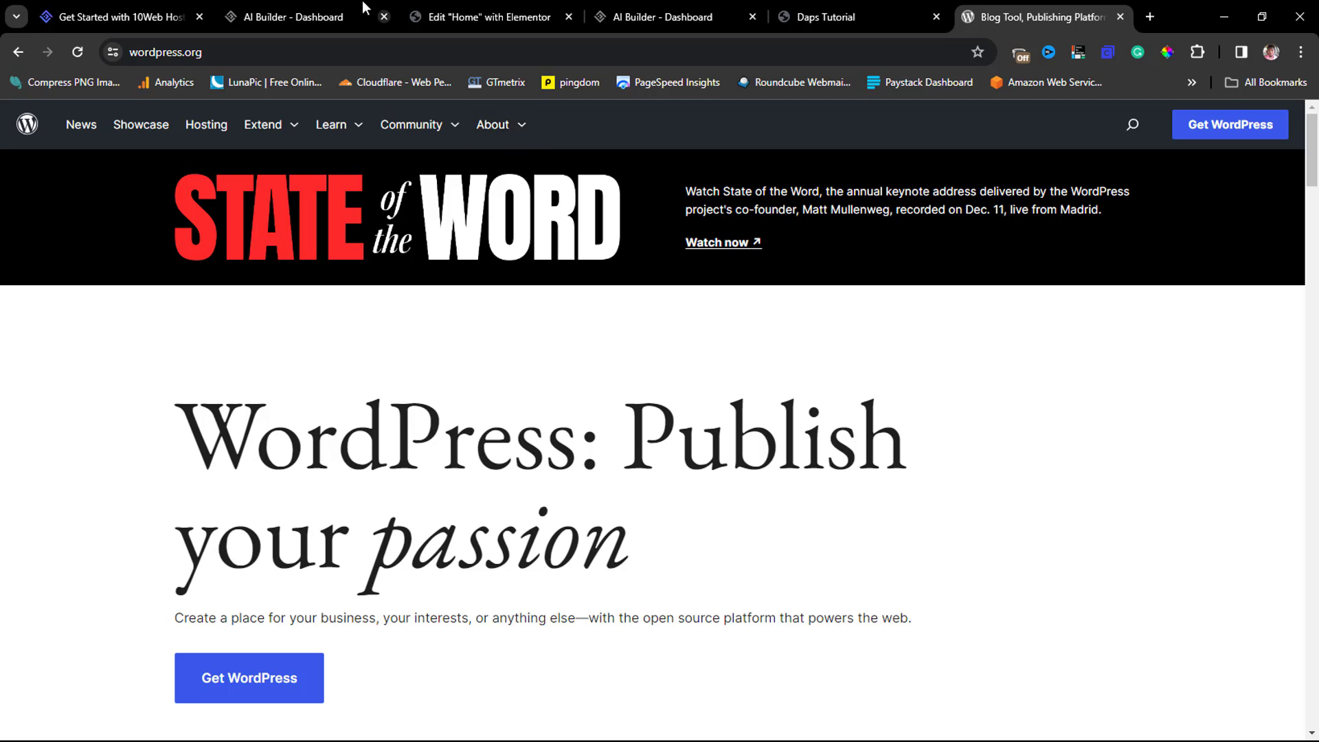
{"action": "left_click", "coordinate": [291, 16]}
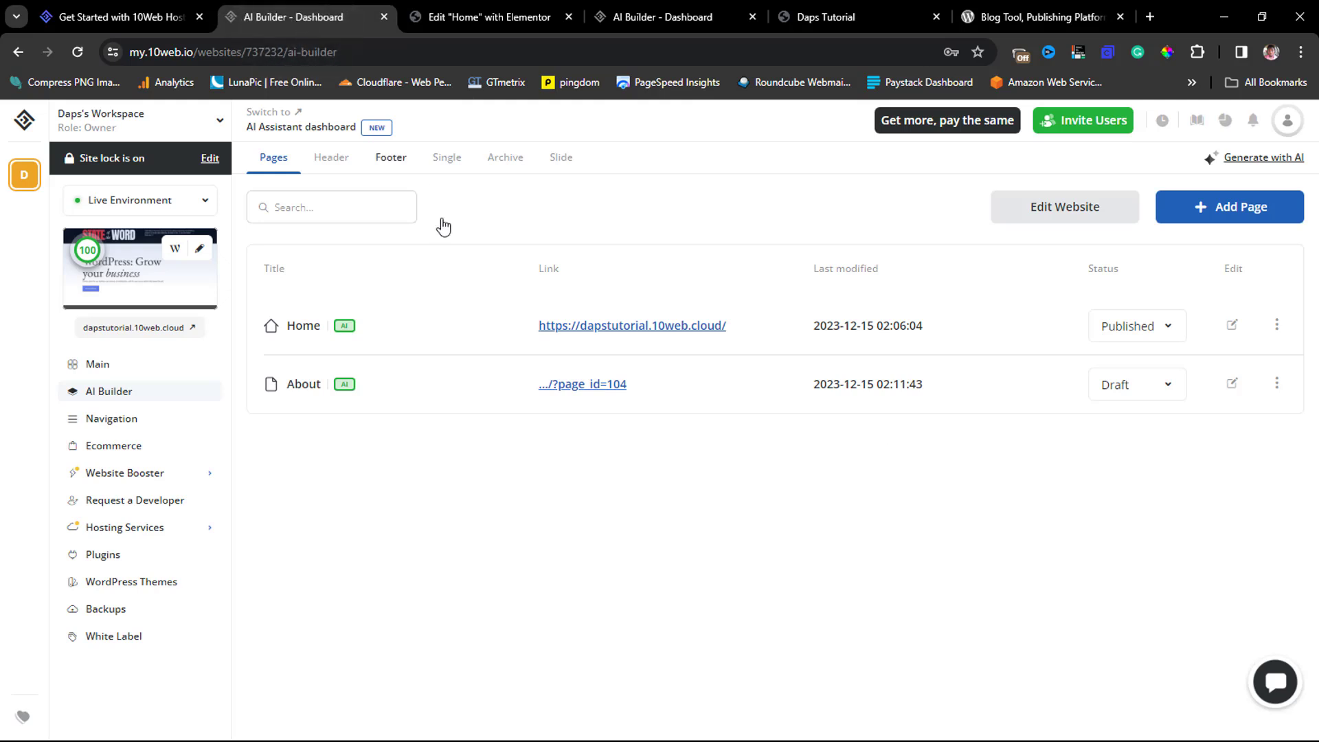
Open PageSpeed Insights in a new browser tab
{"action": "mouse_move", "coordinate": [90, 257]}
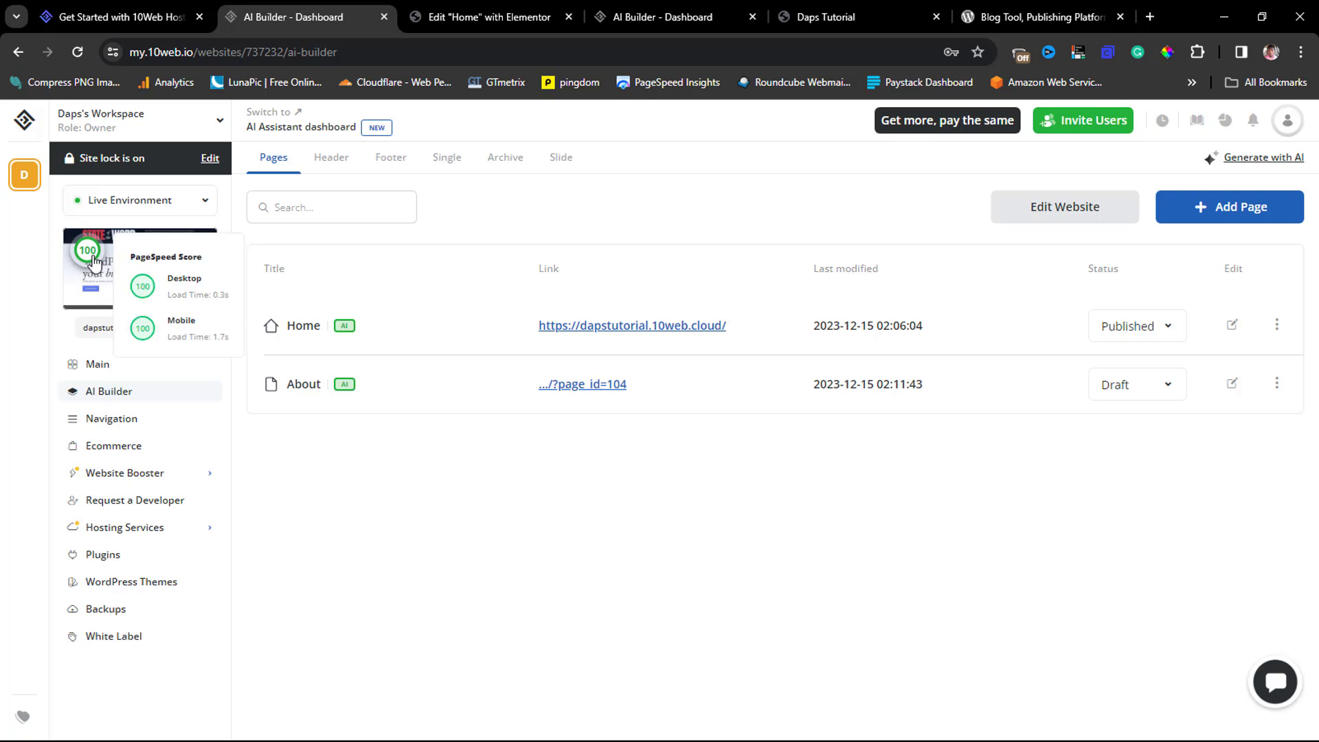
{"action": "left_click", "coordinate": [1152, 16]}
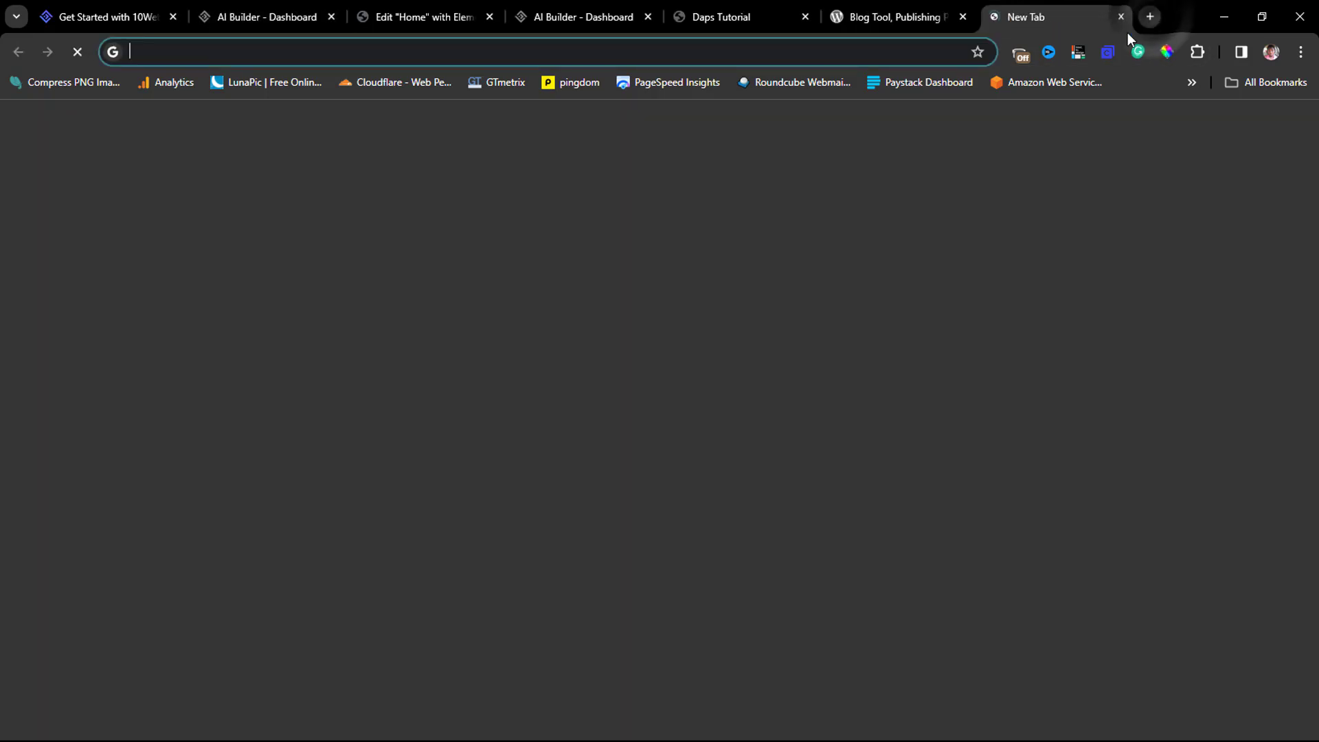
{"action": "left_click", "coordinate": [643, 88]}
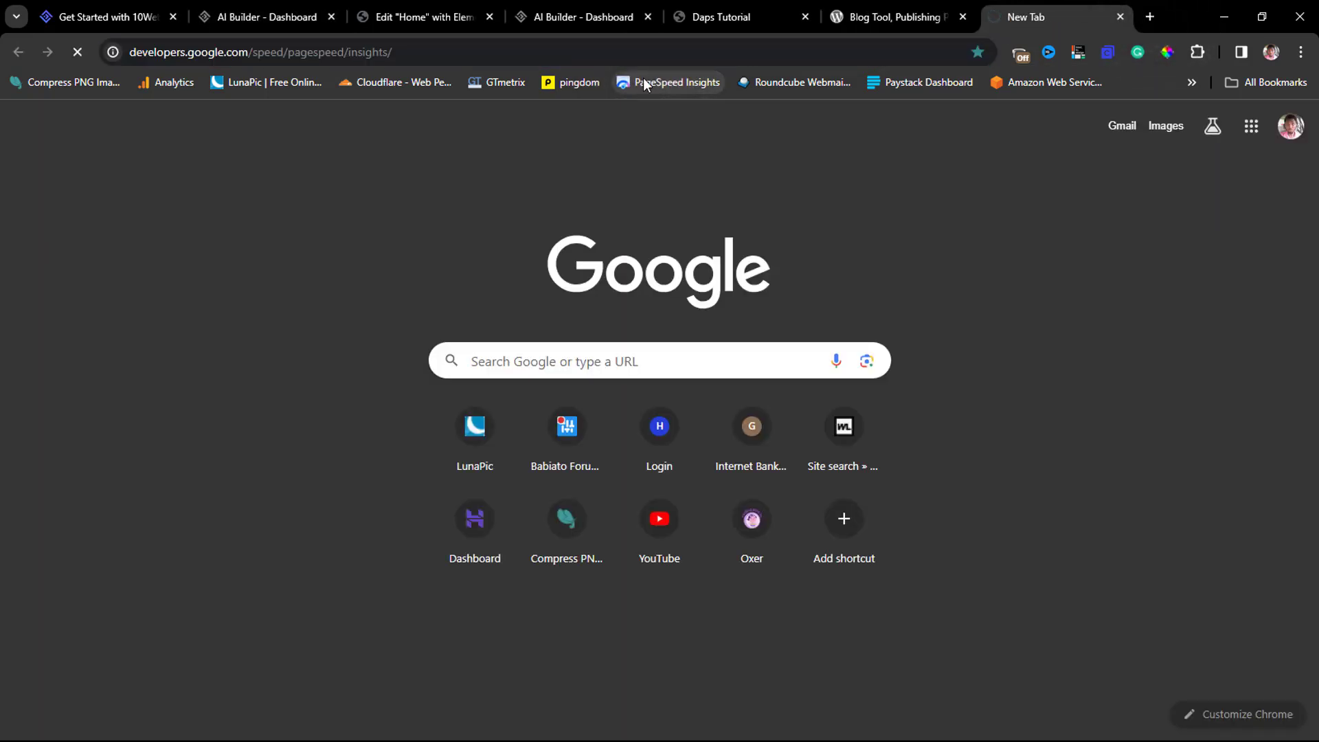
{"action": "left_click", "coordinate": [736, 20]}
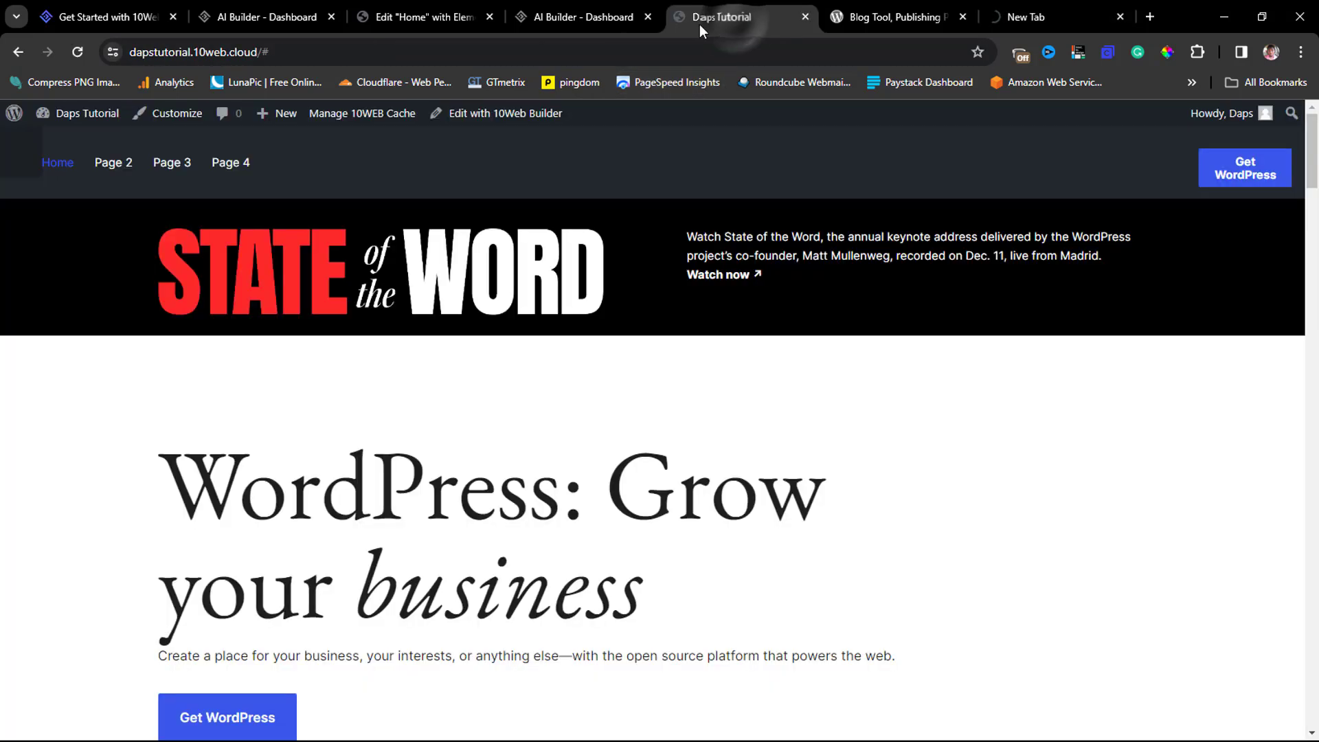
{"action": "left_click", "coordinate": [263, 52]}
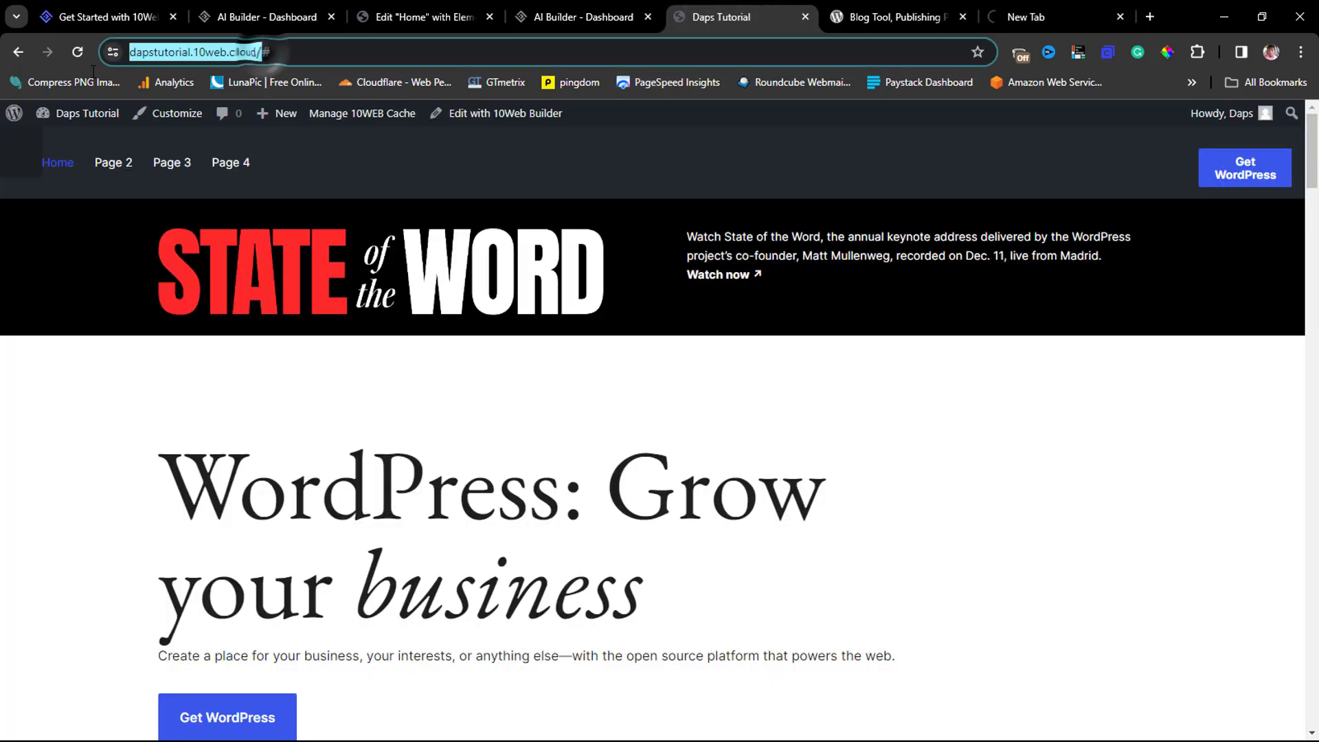
{"action": "right_click", "coordinate": [182, 51]}
{"action": "left_click", "coordinate": [233, 199]}
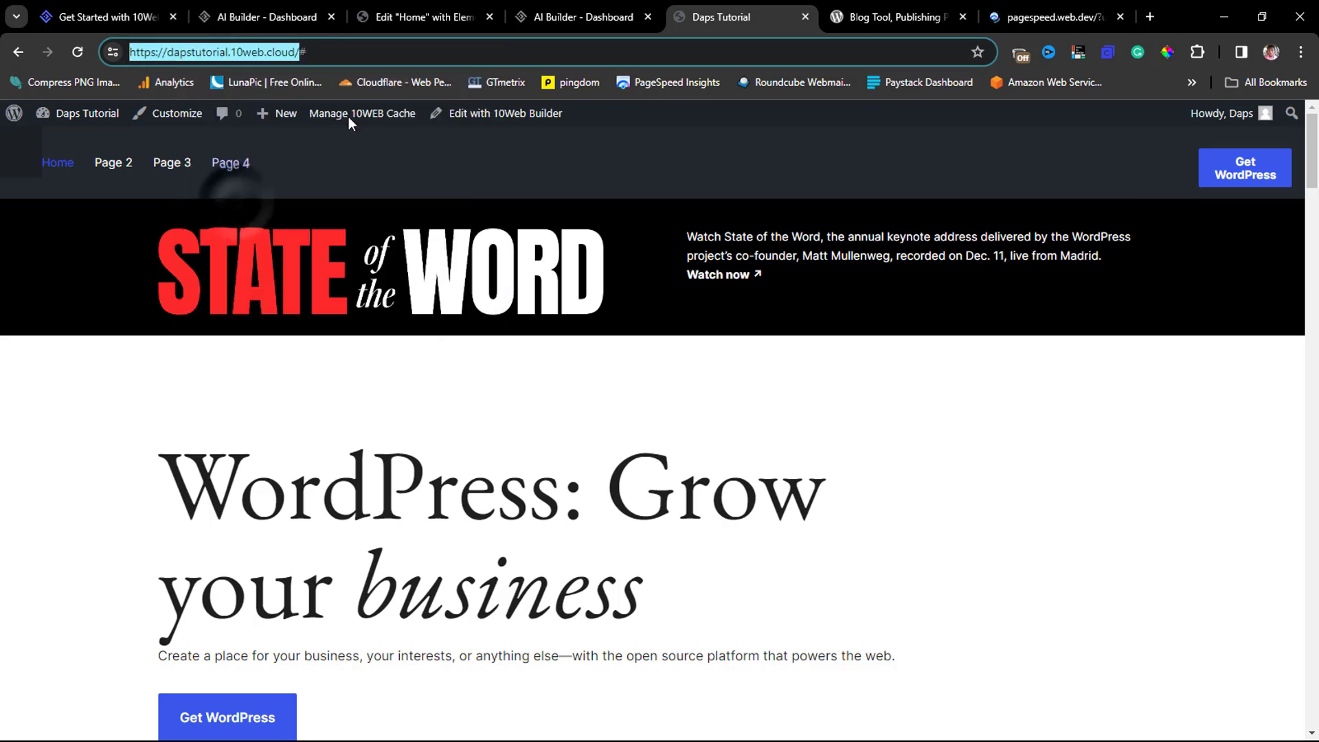
{"action": "left_click", "coordinate": [1043, 15]}
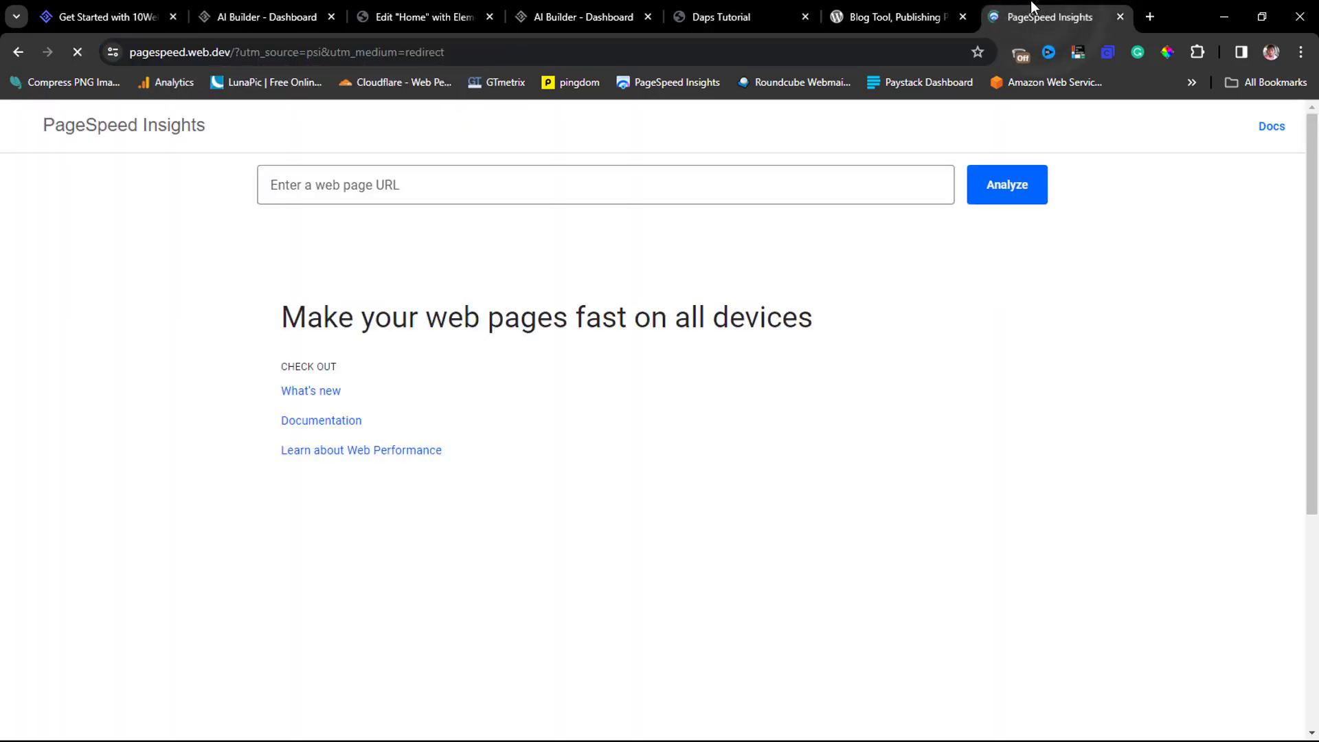
{"action": "left_click", "coordinate": [398, 192]}
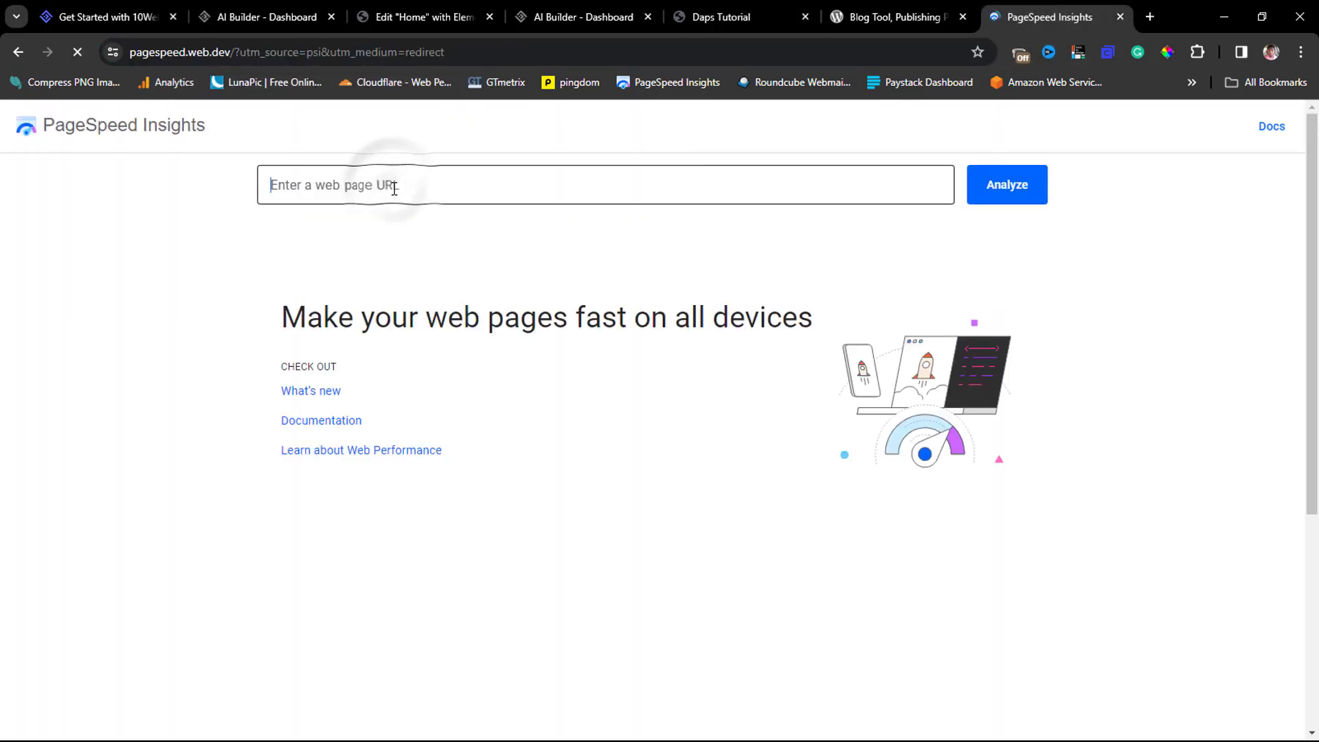
{"action": "key", "text": "ctrl+v"}
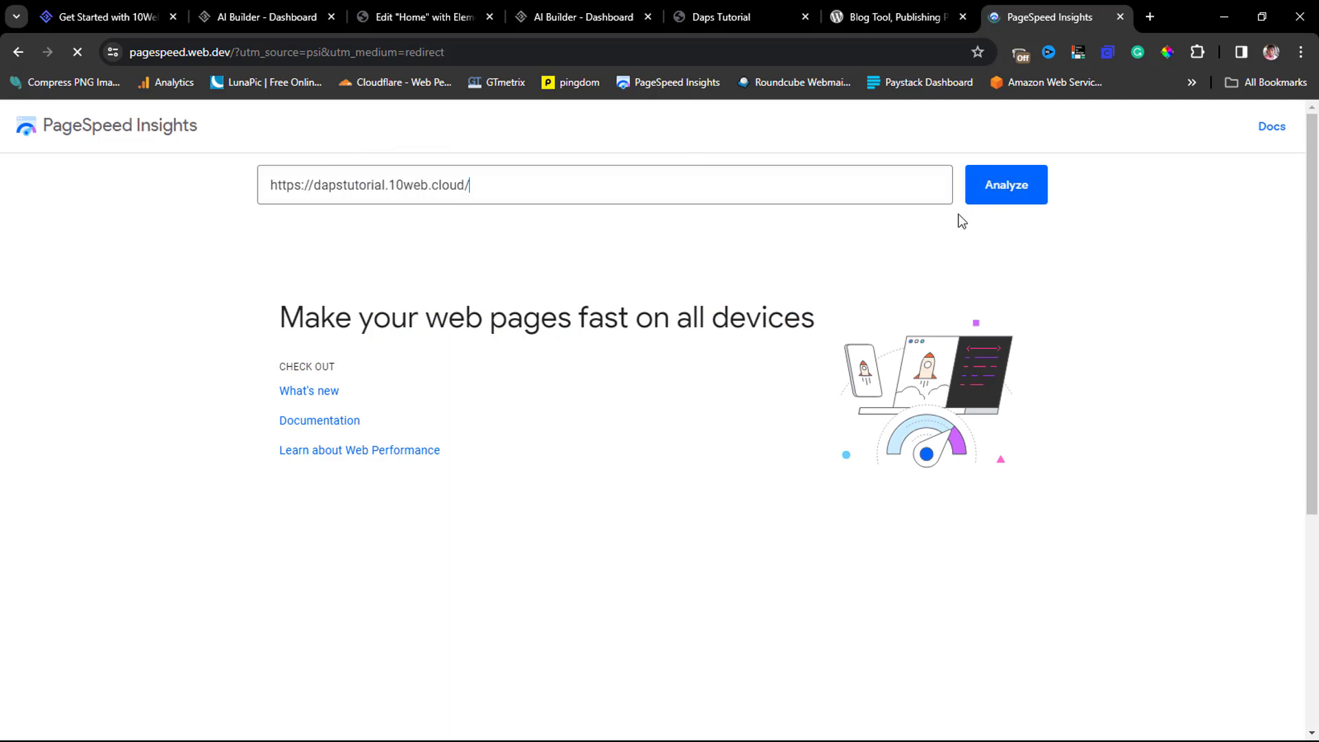
Analyze the site and review mobile scores: 89 Performance, 95 Accessibility, 100 Best Practices, 85 SEO
{"action": "left_click", "coordinate": [1021, 187]}
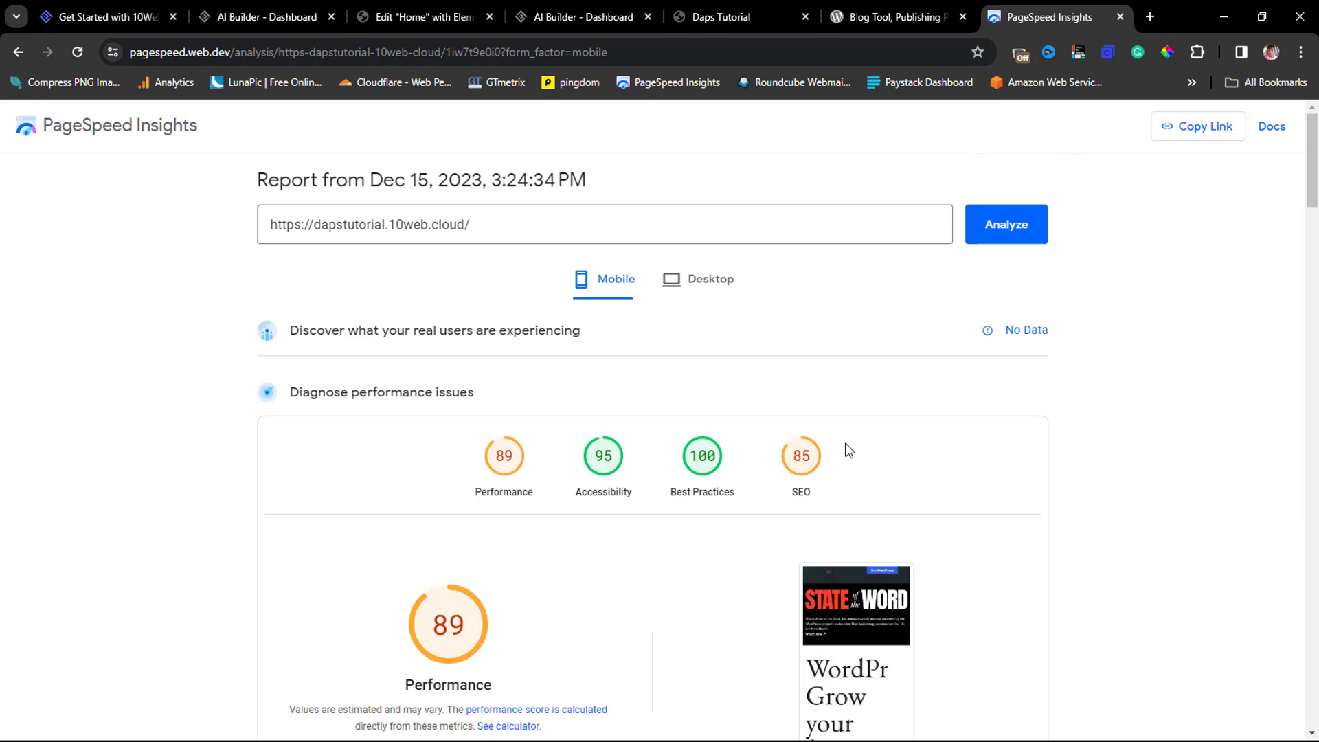
{"action": "scroll", "coordinate": [1317, 284], "scroll_direction": "down", "scroll_amount": 3}
{"action": "scroll", "coordinate": [1317, 290], "scroll_direction": "up", "scroll_amount": 2}
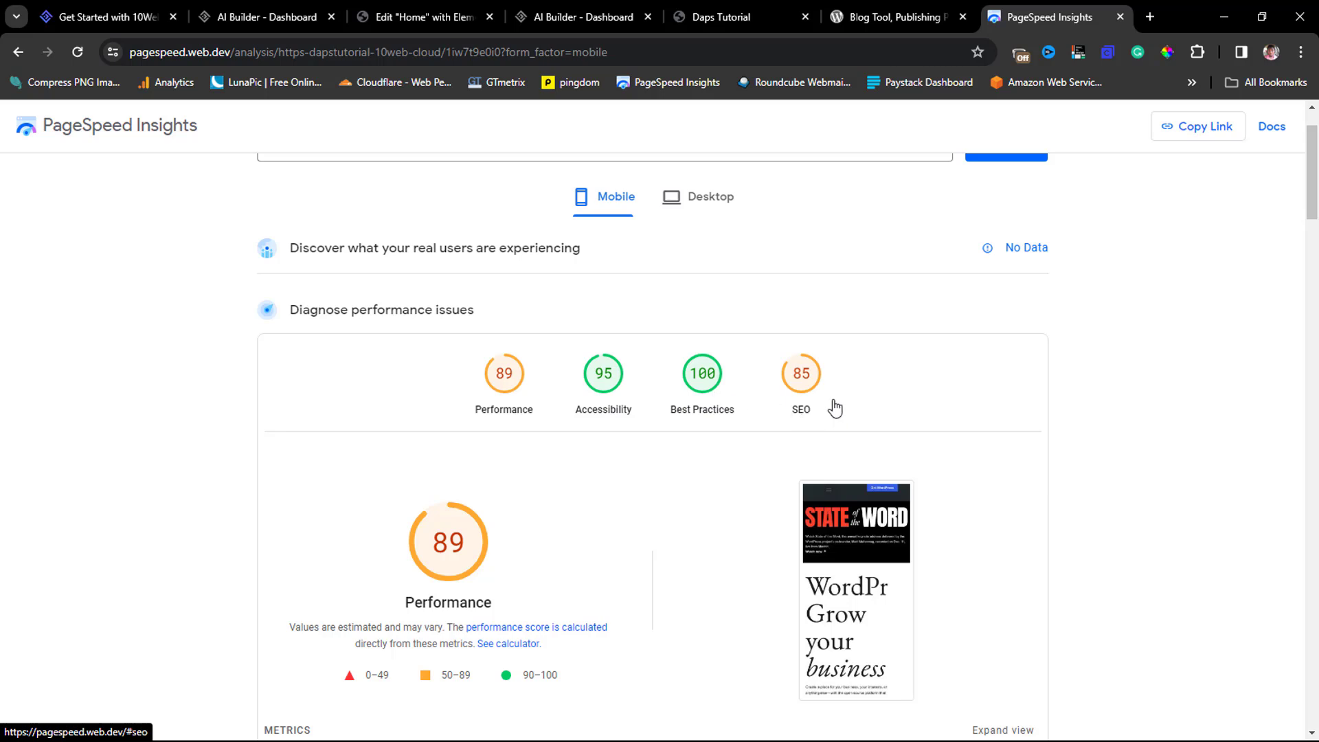
{"action": "scroll", "coordinate": [795, 404], "scroll_direction": "down", "scroll_amount": 5}
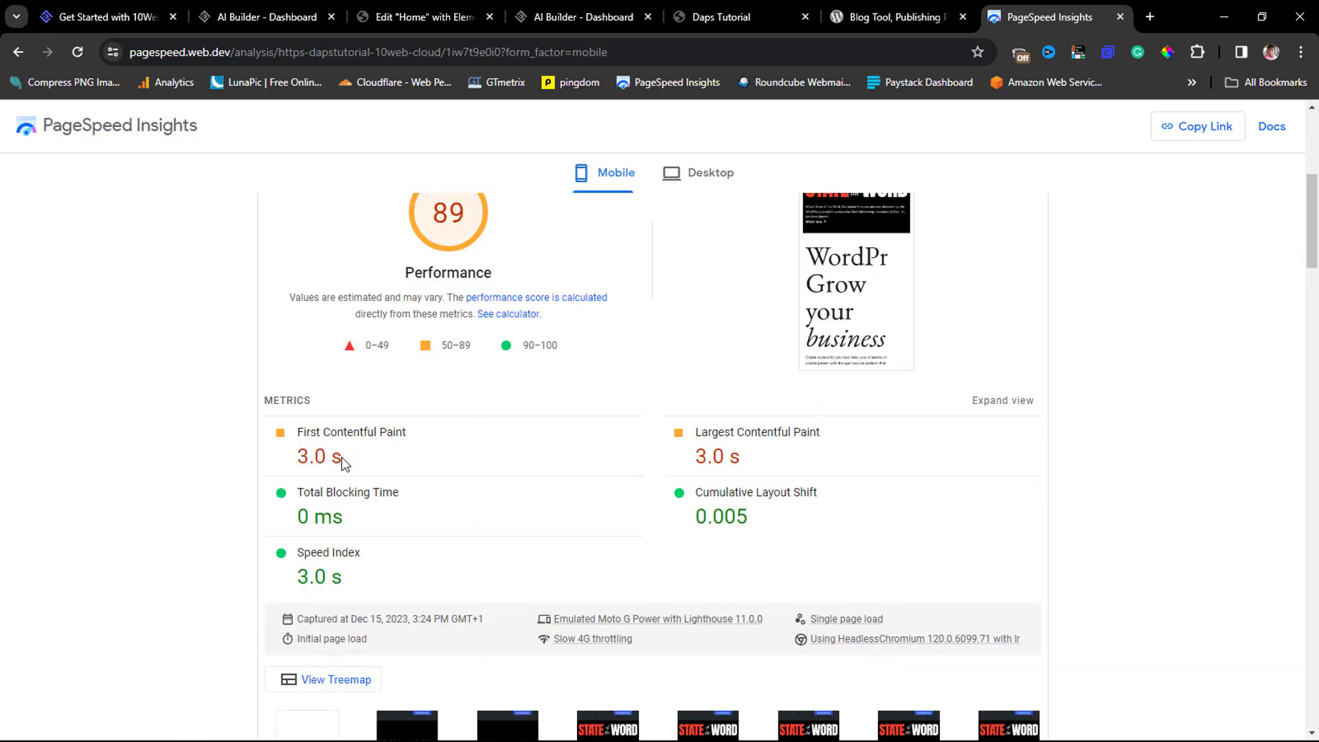
{"action": "scroll", "coordinate": [495, 442], "scroll_direction": "up", "scroll_amount": 6}
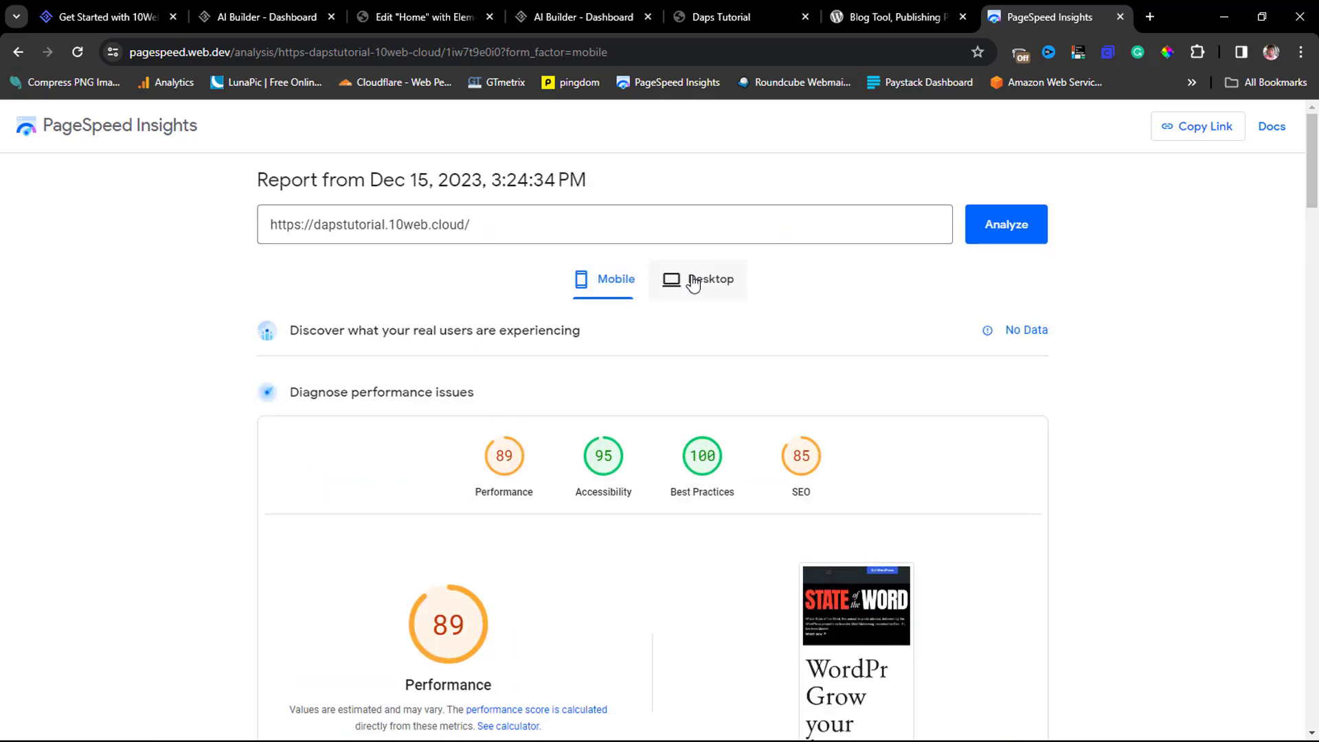
Check the Desktop report, which shows only error marks
{"action": "left_click", "coordinate": [677, 284]}
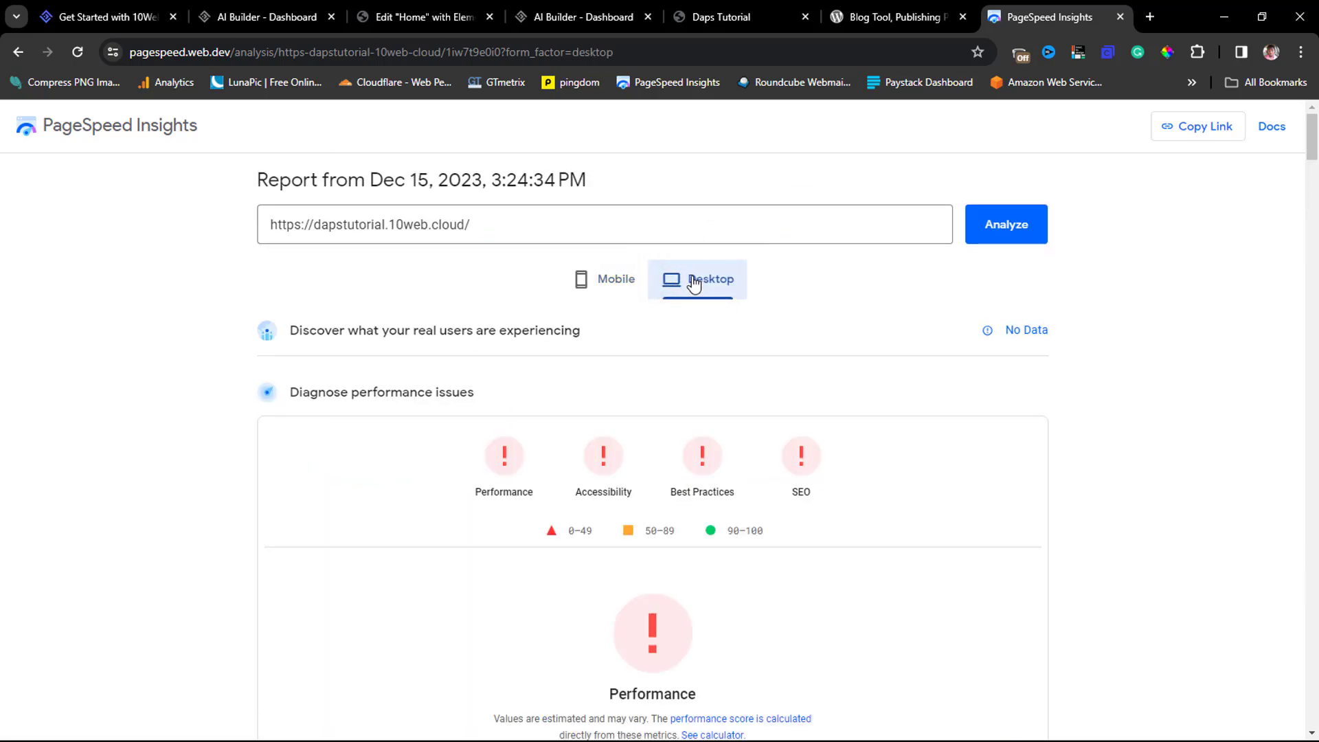
{"action": "scroll", "coordinate": [912, 324], "scroll_direction": "down", "scroll_amount": 6}
{"action": "scroll", "coordinate": [912, 325], "scroll_direction": "up", "scroll_amount": 5}
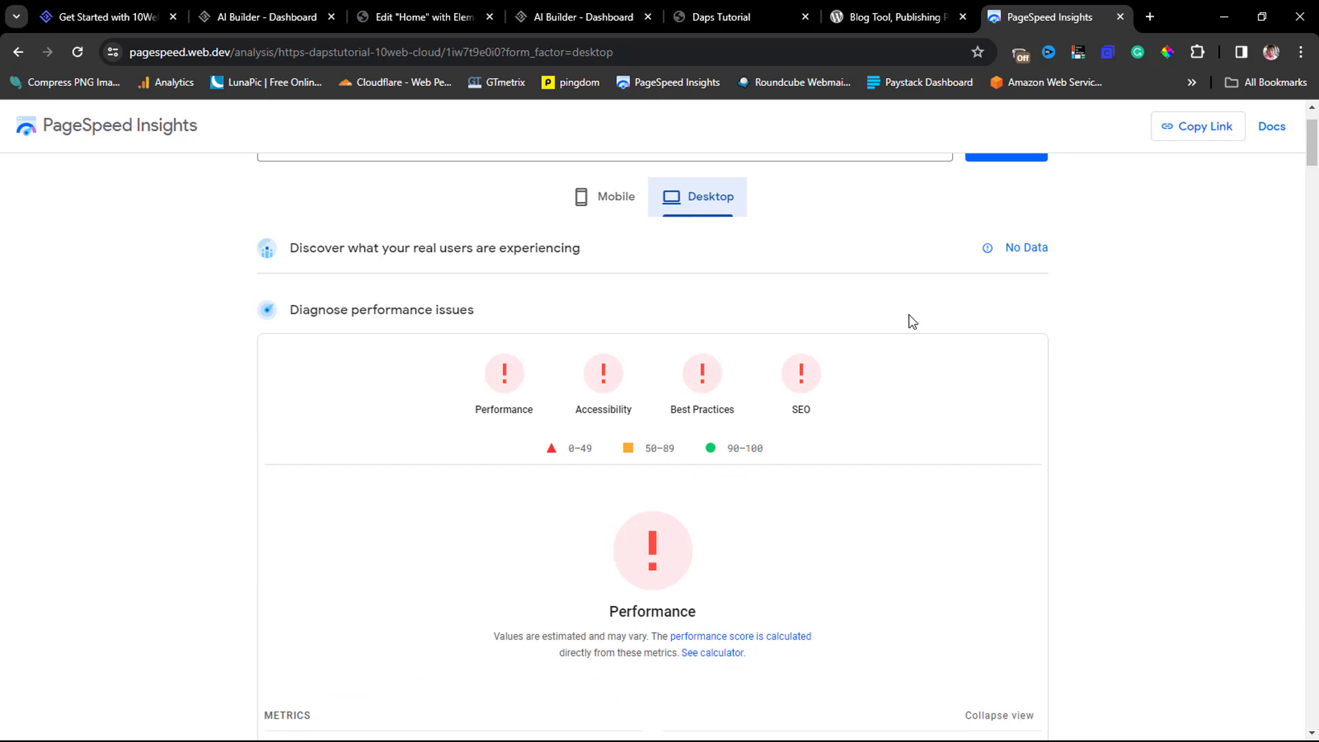
{"action": "scroll", "coordinate": [912, 322], "scroll_direction": "up", "scroll_amount": 1}
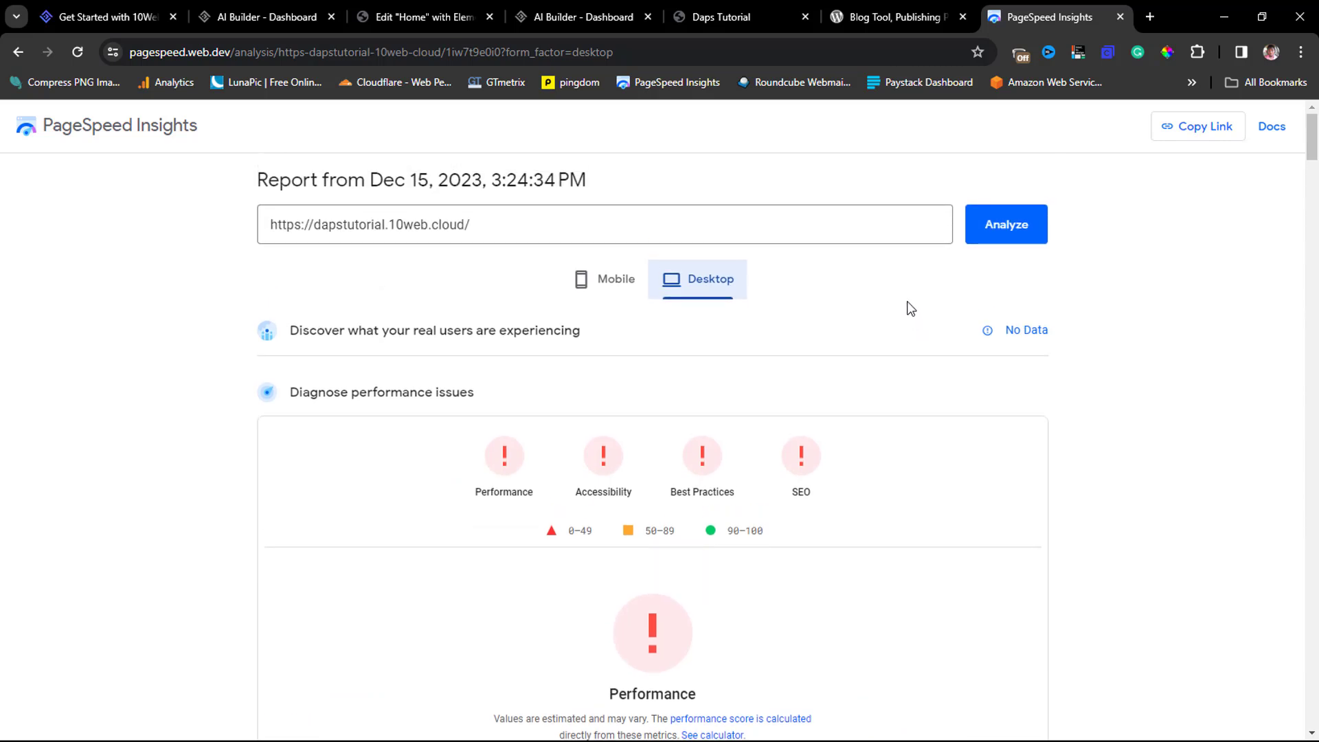
Rerun the analysis, read desktop scores 94, 90, 100, 83, then return to the mobile results
{"action": "left_click", "coordinate": [992, 231]}
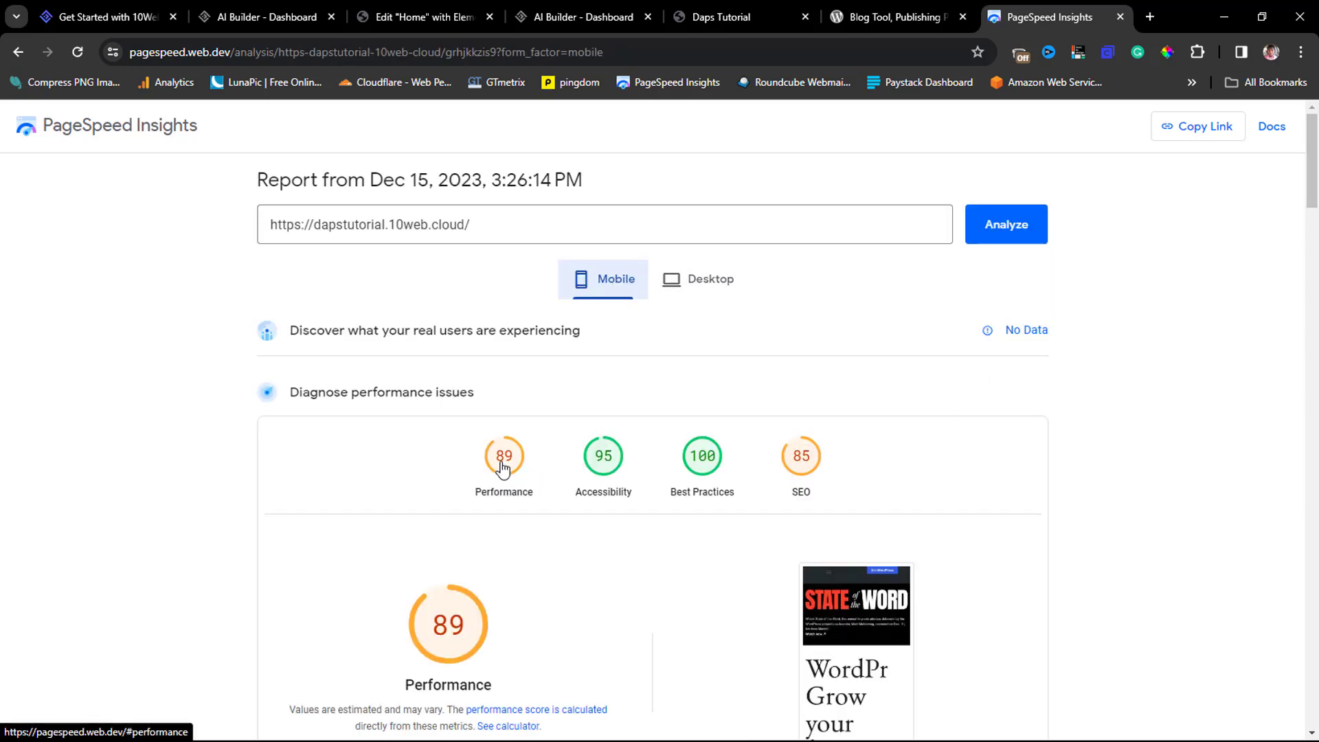
{"action": "left_click", "coordinate": [707, 289]}
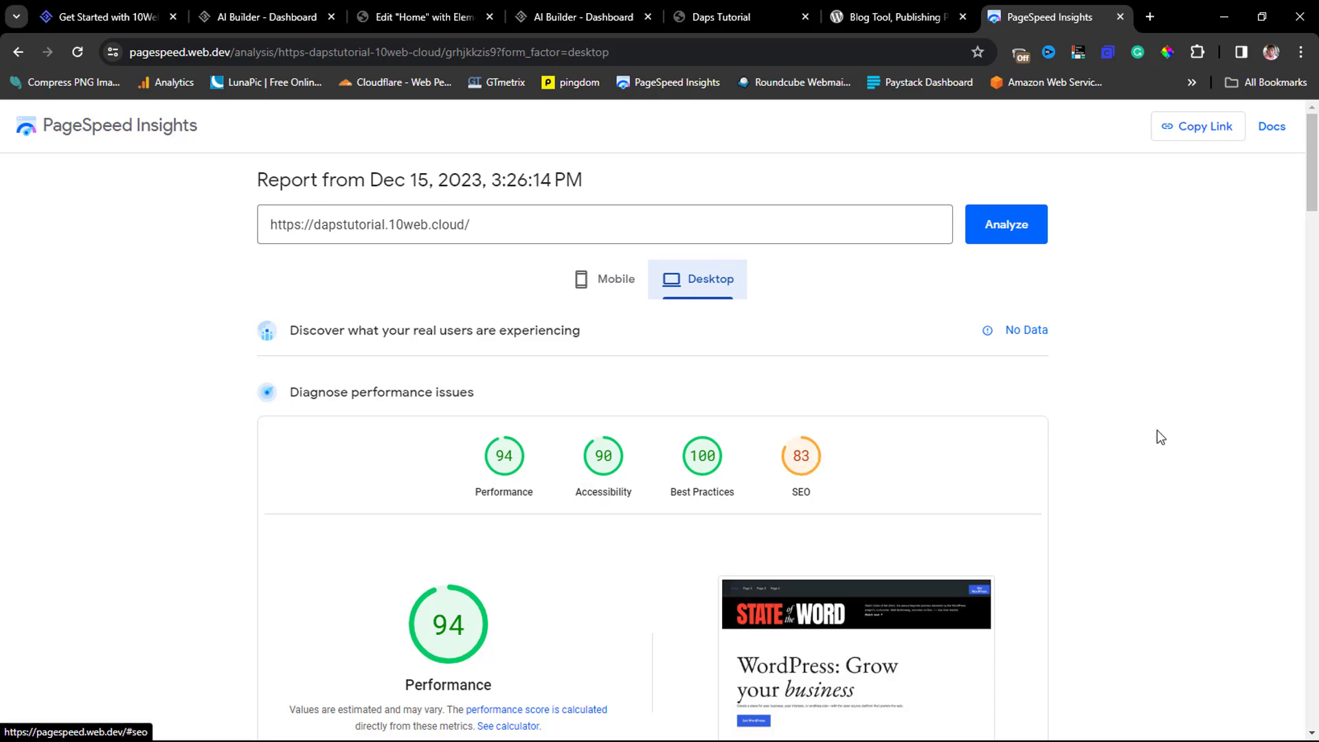
{"action": "scroll", "coordinate": [1162, 433], "scroll_direction": "down", "scroll_amount": 4}
{"action": "scroll", "coordinate": [1166, 438], "scroll_direction": "up", "scroll_amount": 3}
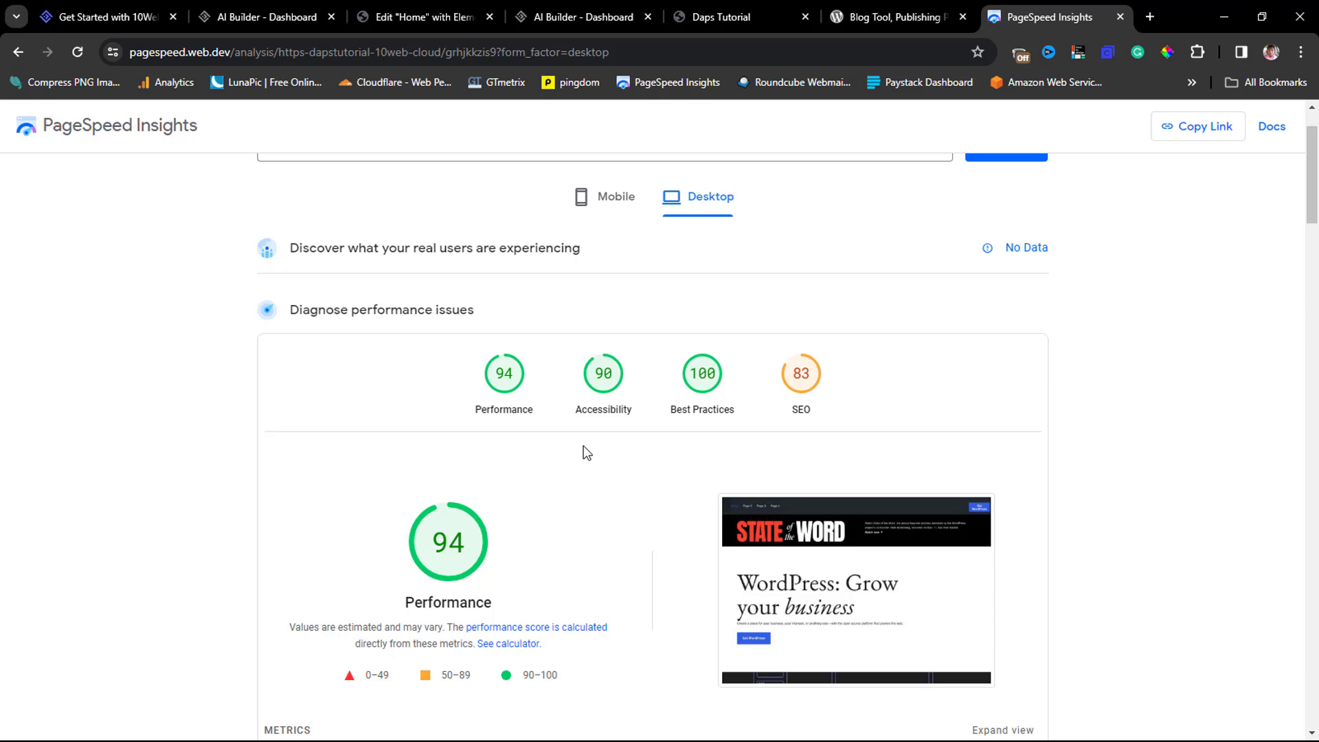
{"action": "left_click", "coordinate": [609, 198]}
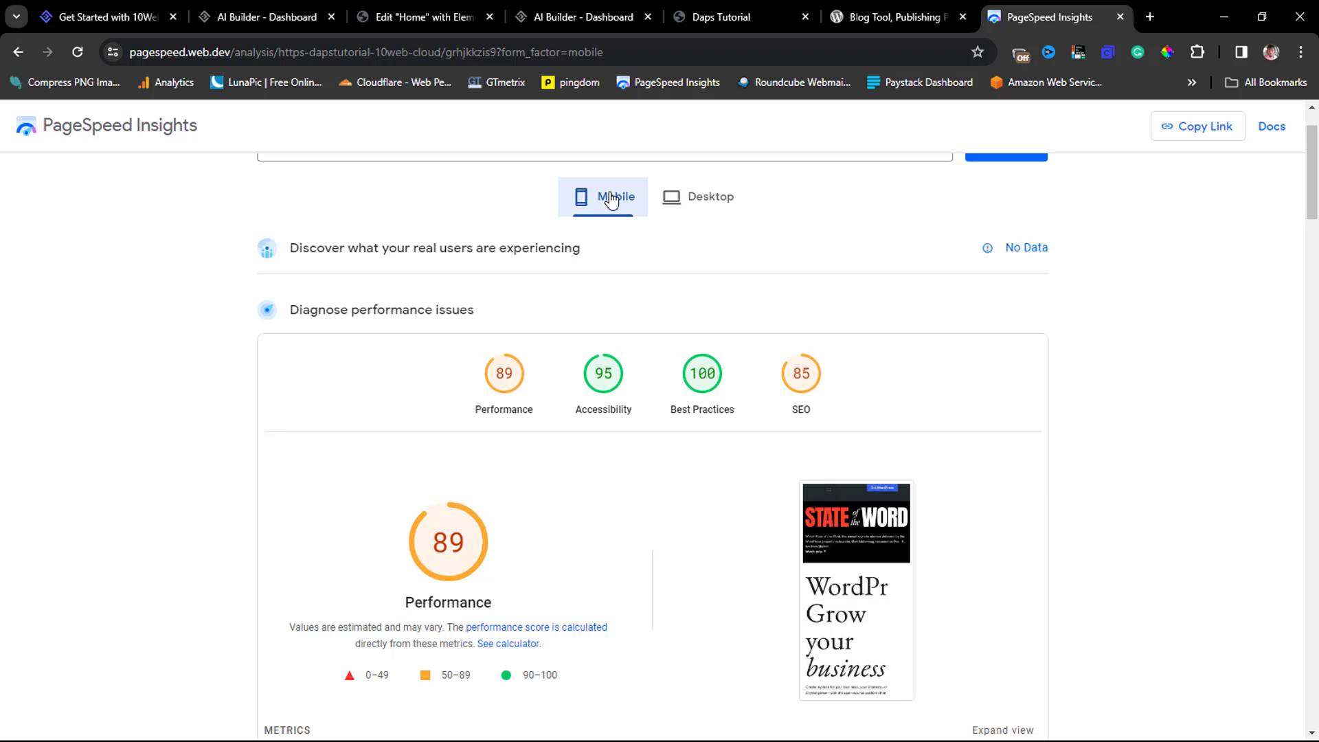
{"action": "scroll", "coordinate": [691, 329], "scroll_direction": "down", "scroll_amount": 5}
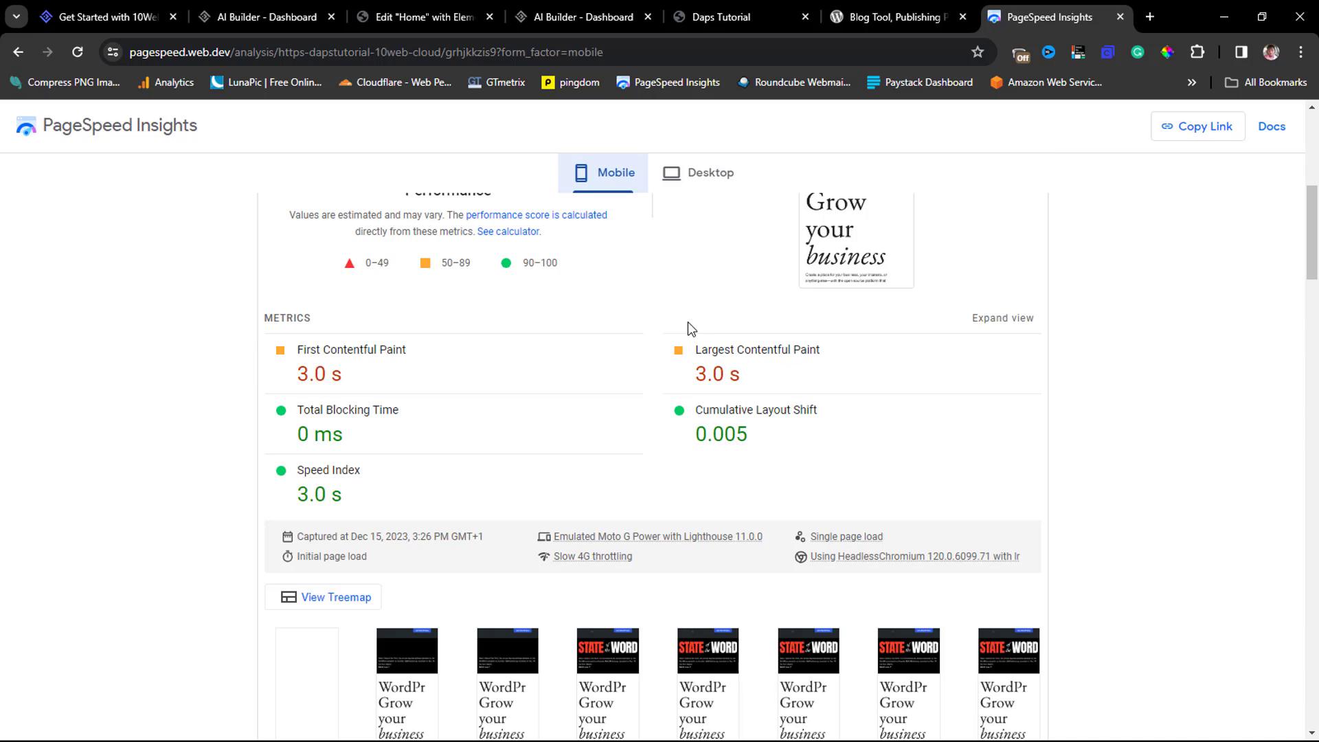